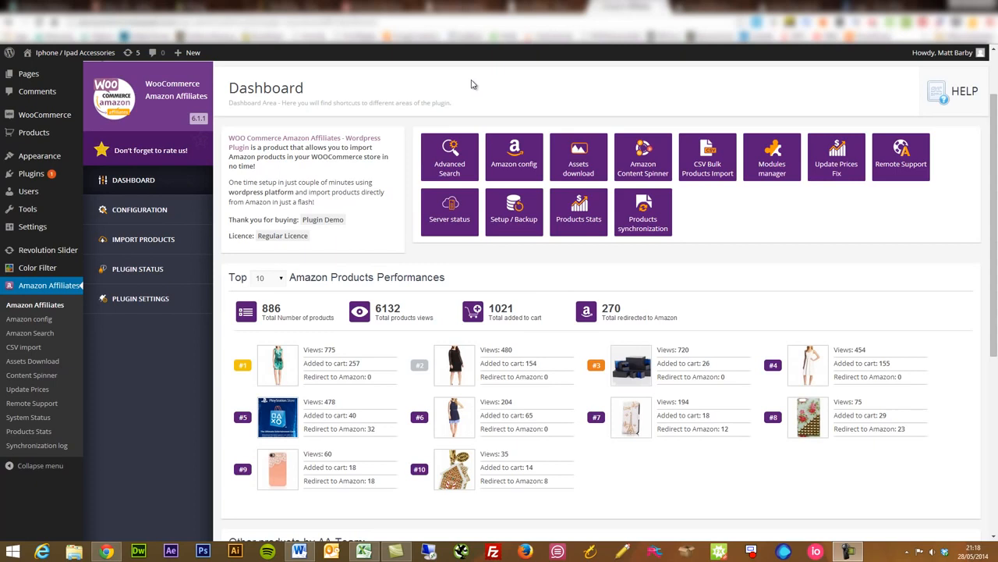
# Open the Amazon config page and review the Amazon location options, access key fields and affiliate ID settings.
pyautogui.click(141, 209)
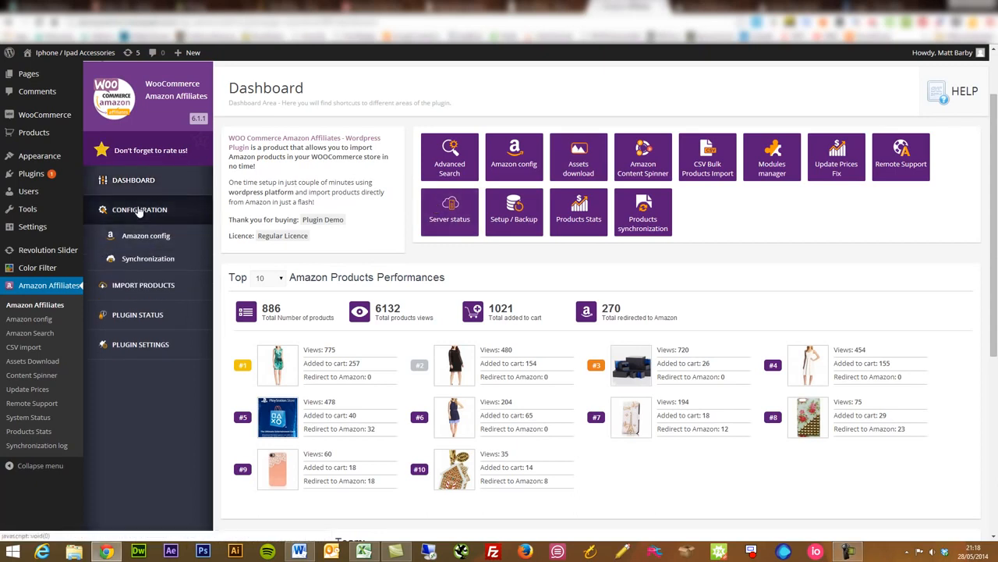
pyautogui.click(157, 236)
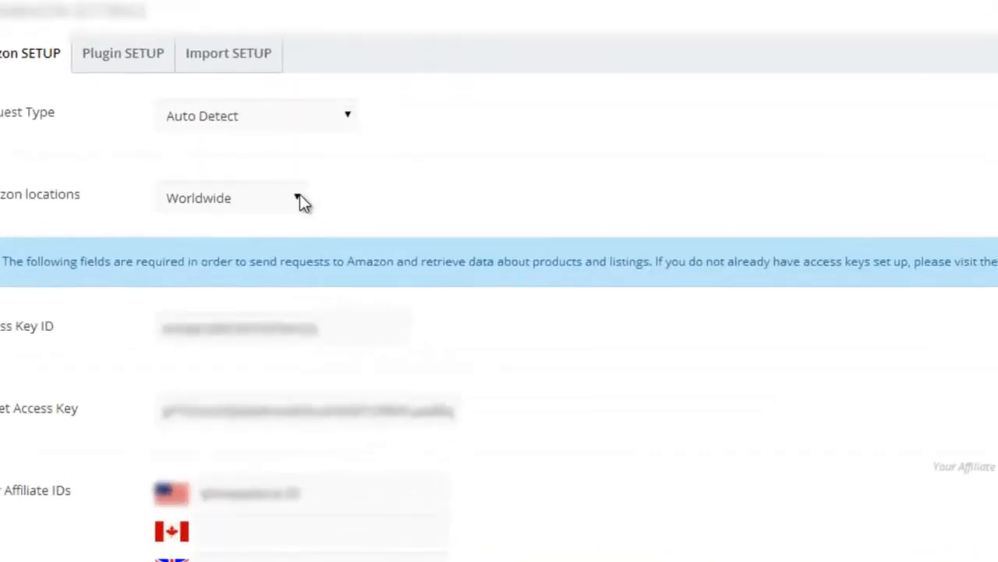
pyautogui.click(395, 238)
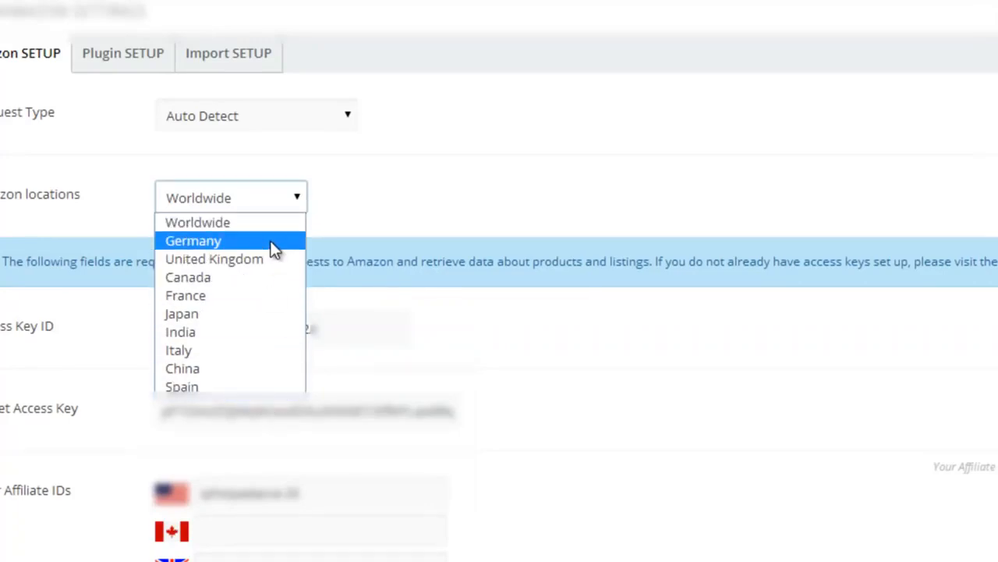
pyautogui.click(296, 212)
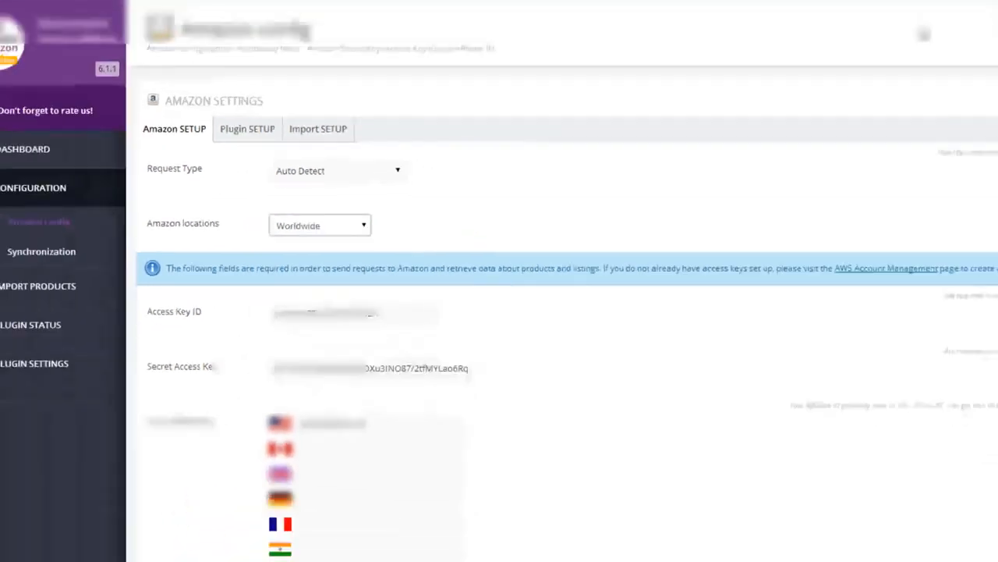
pyautogui.moveTo(995, 160); pyautogui.dragTo(980, 254)
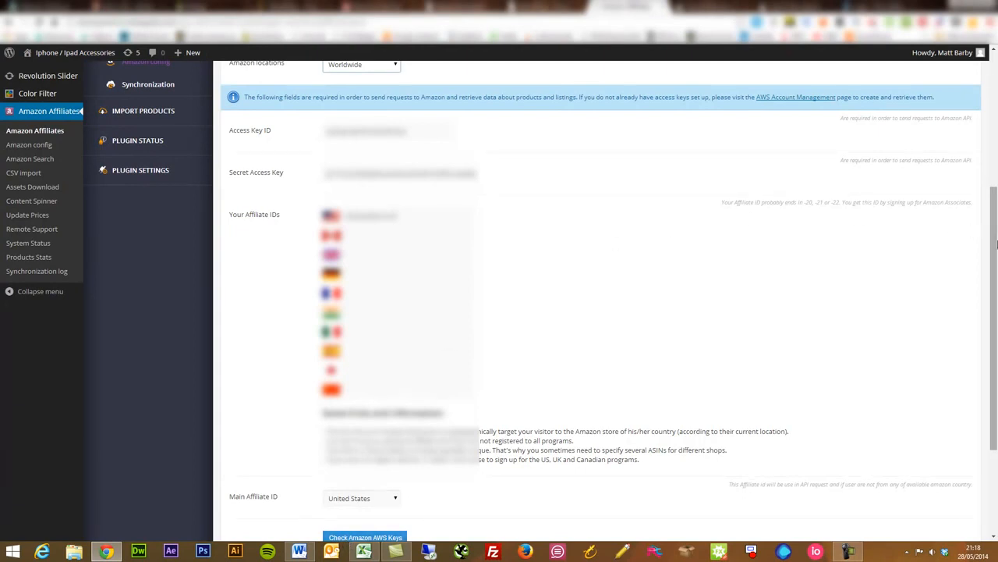
pyautogui.moveTo(995, 244); pyautogui.dragTo(990, 131)
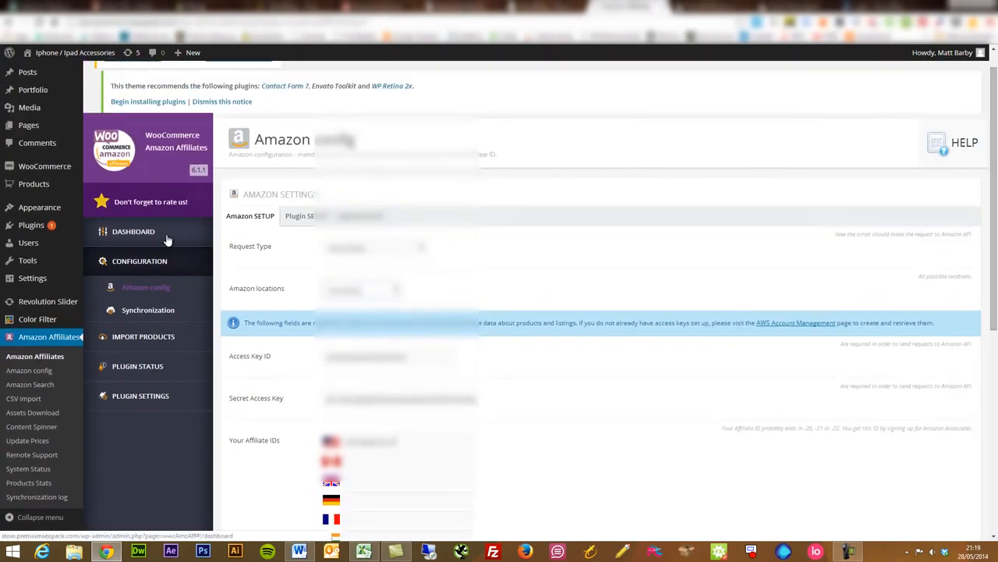
# Open the Advanced Search module for importing products and select the Home Garden category.
pyautogui.click(151, 340)
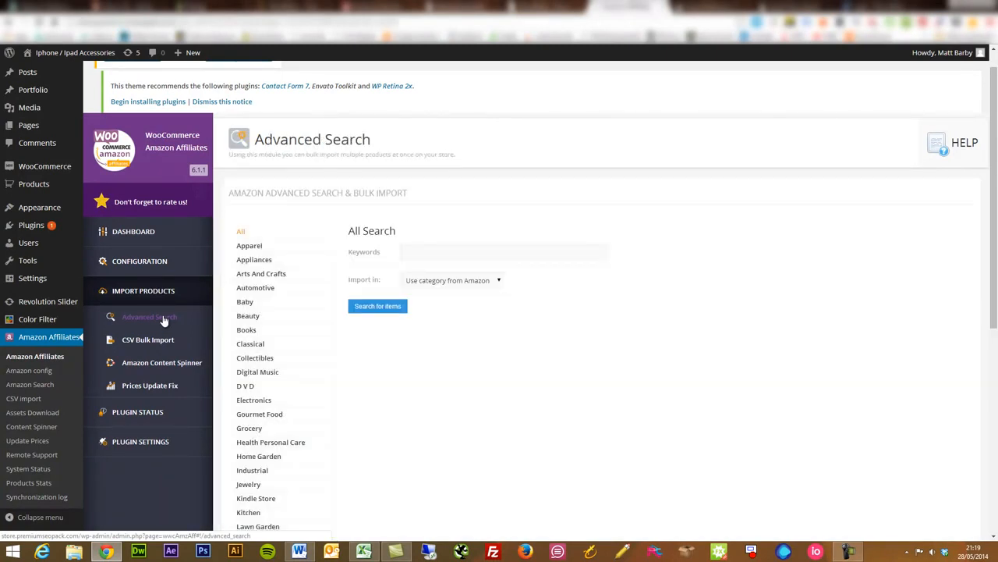
pyautogui.rightClick(337, 367)
pyautogui.click(780, 324)
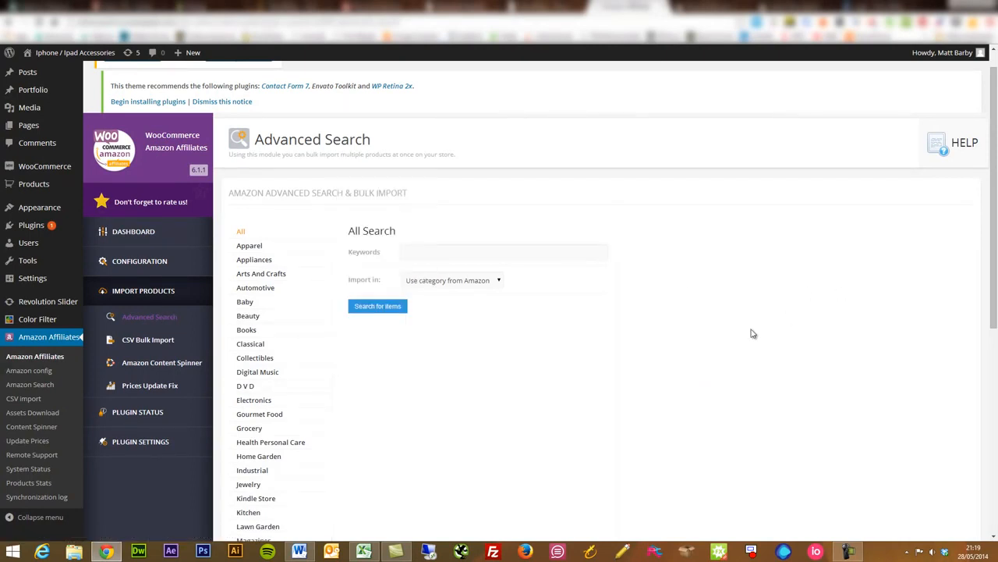
pyautogui.moveTo(997, 197); pyautogui.dragTo(980, 281)
pyautogui.click(258, 310)
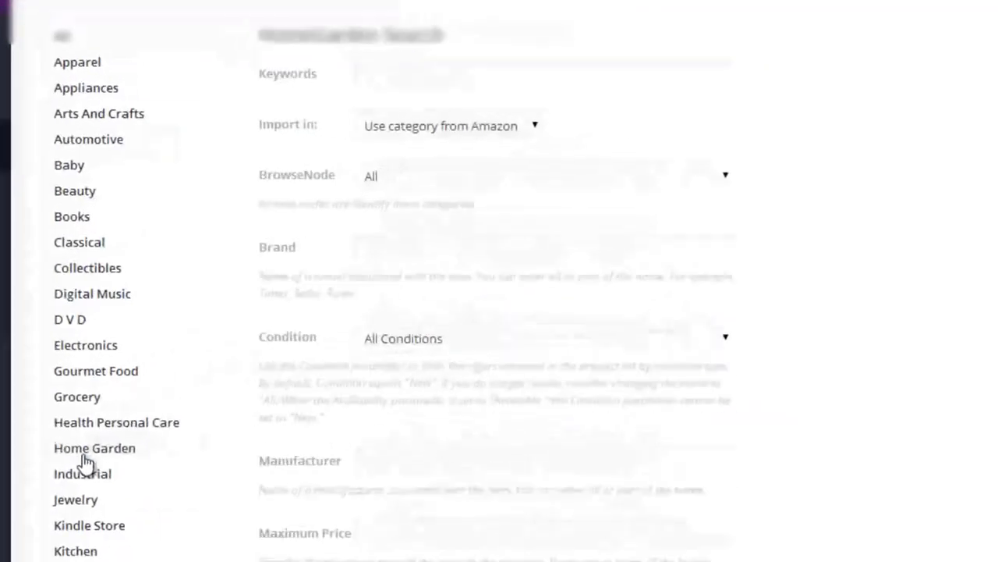
# Search the Home Garden category for "shovel" and view page 5 of the results.
pyautogui.click(564, 68)
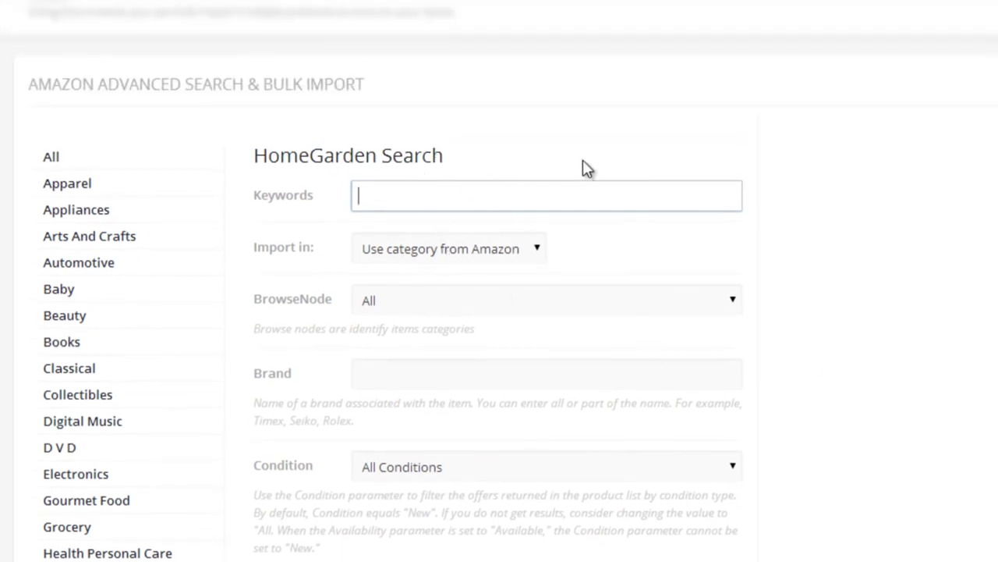
pyautogui.write('shovel')
pyautogui.press('Return')
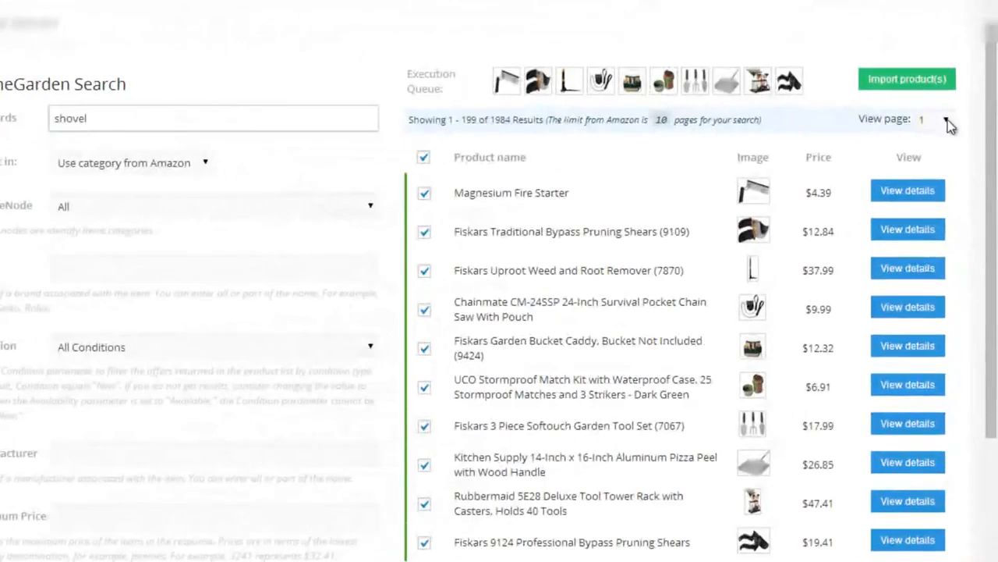
pyautogui.click(965, 172)
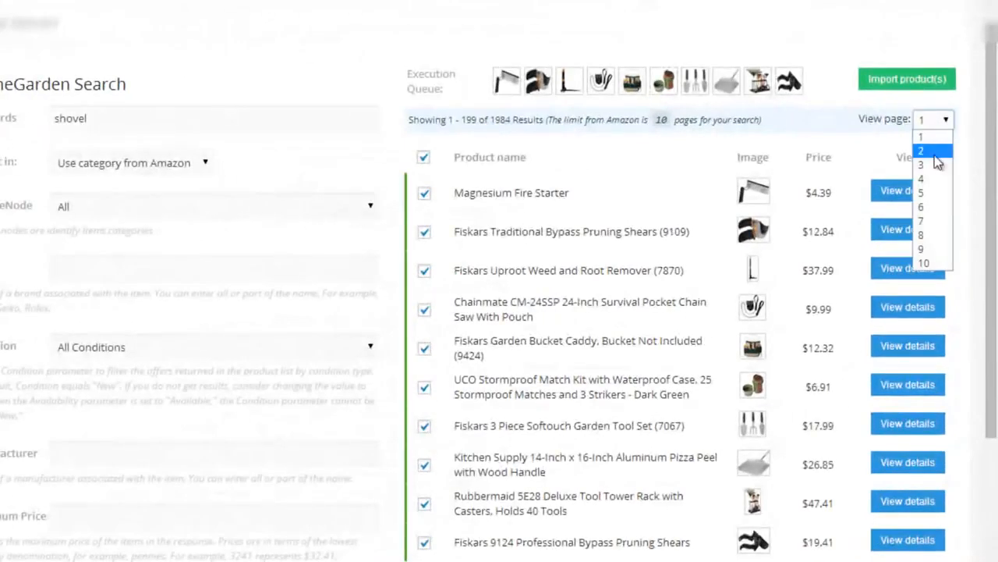
pyautogui.click(932, 192)
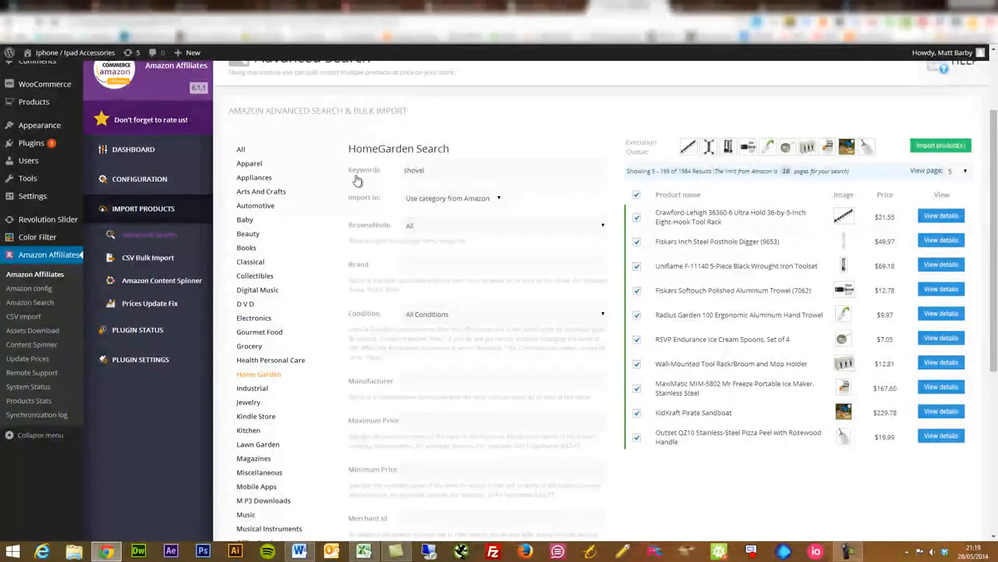
# Switch the product search to all categories and search for "mp3".
pyautogui.click(242, 149)
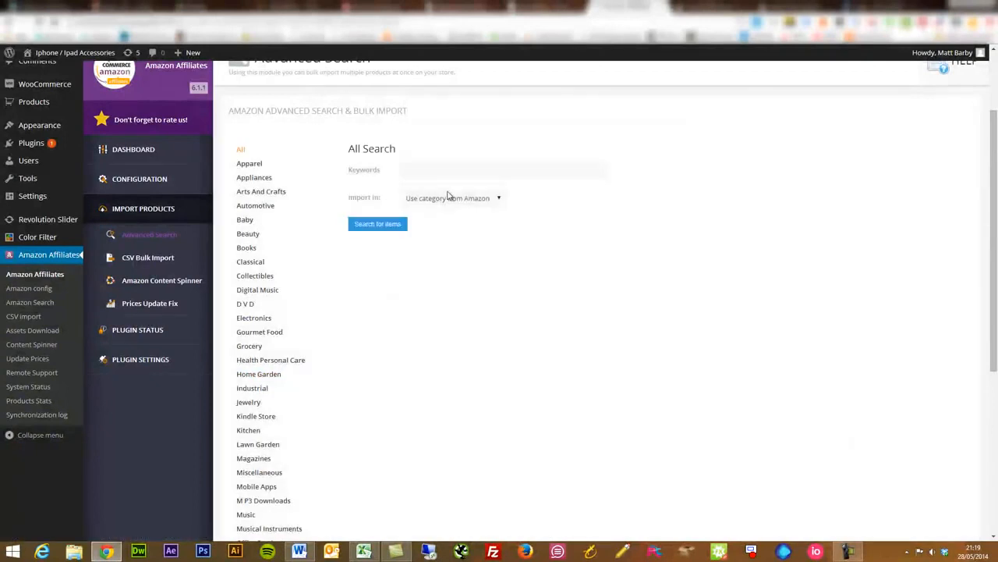
pyautogui.click(449, 171)
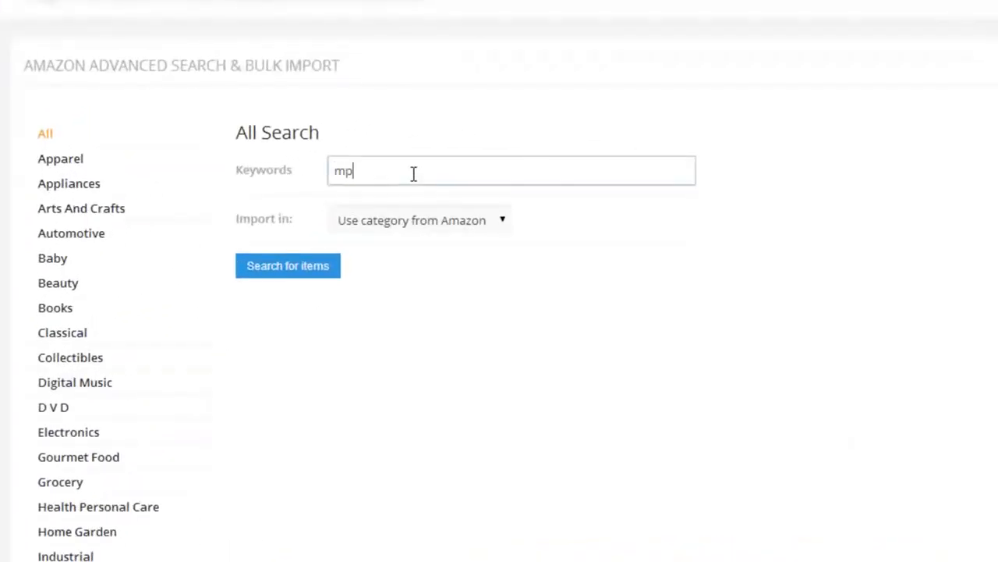
pyautogui.press('Return')
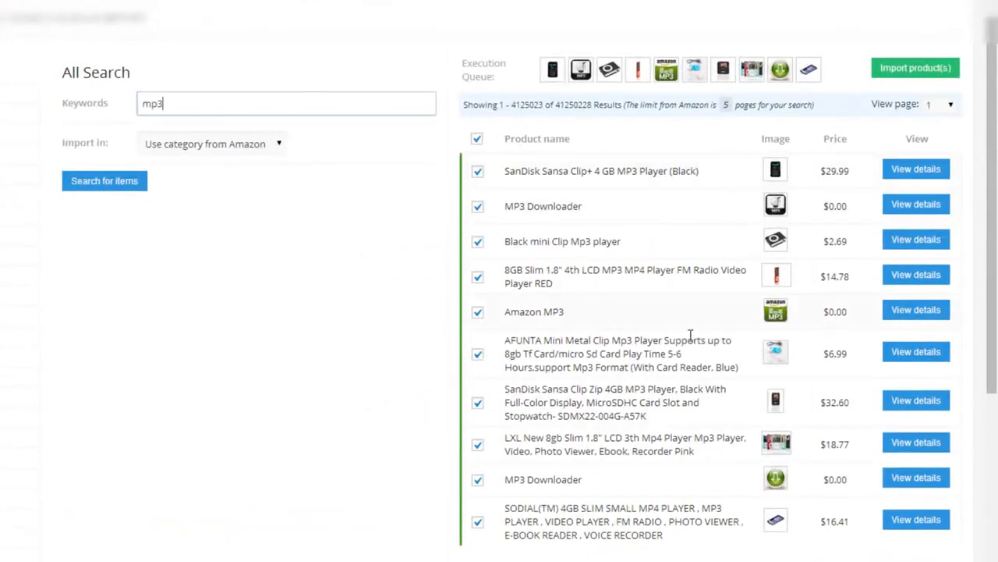
# Import only the SanDisk Sansa Clip+ 4 GB, Black mini Clip Mp3 player and SanDisk Sansa Clip Zip 4GB from the results.
pyautogui.click(476, 139)
pyautogui.click(477, 174)
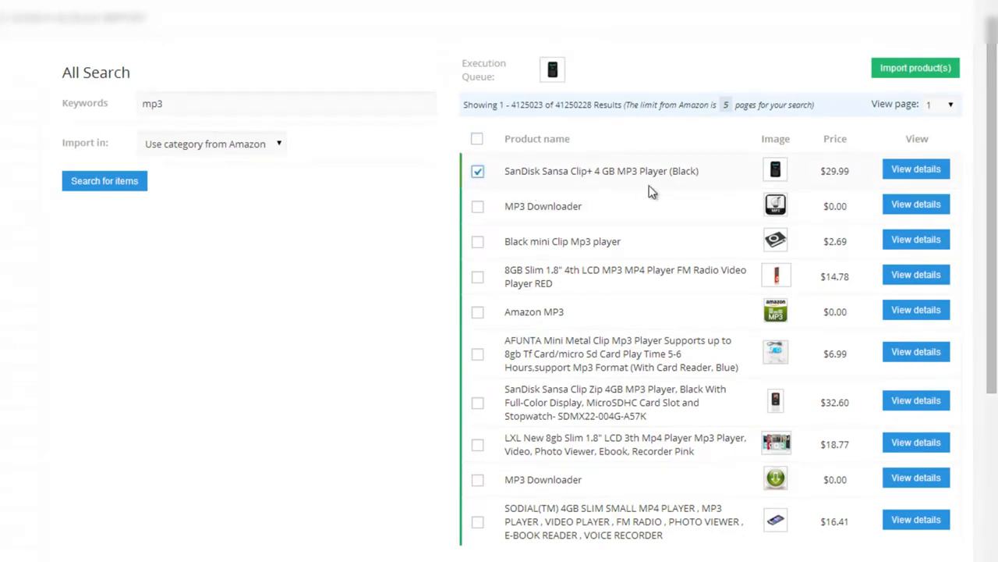
pyautogui.click(477, 244)
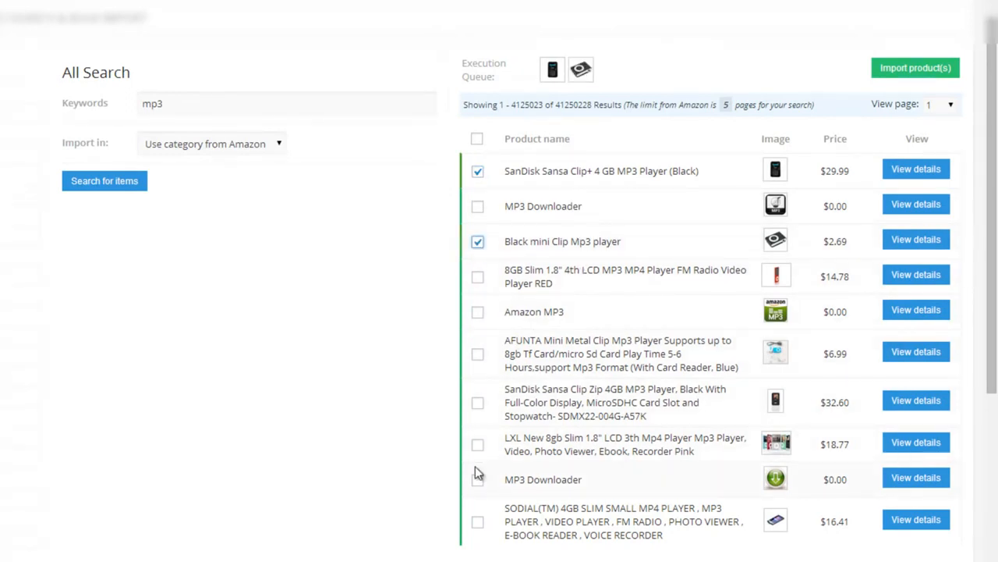
pyautogui.click(478, 404)
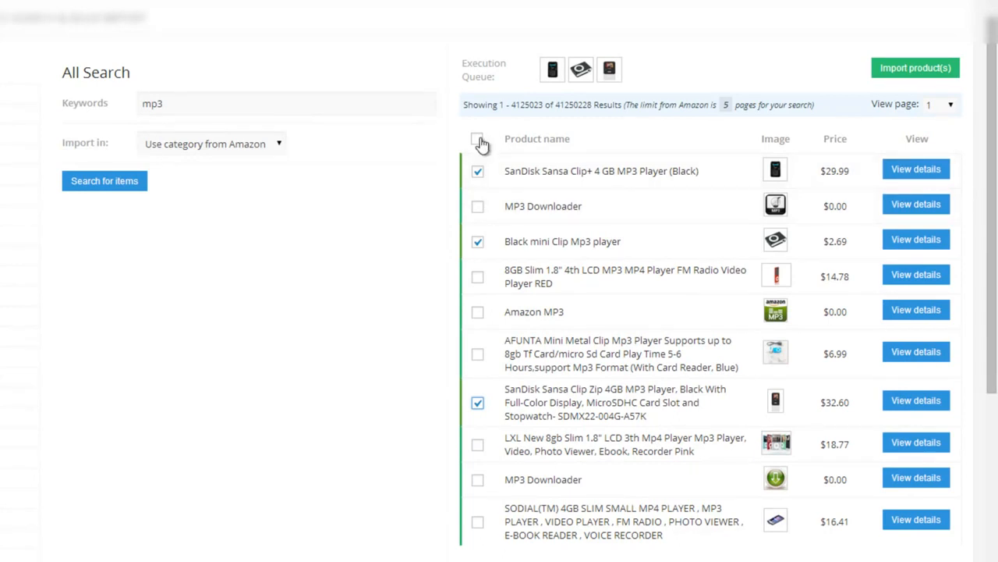
pyautogui.click(925, 73)
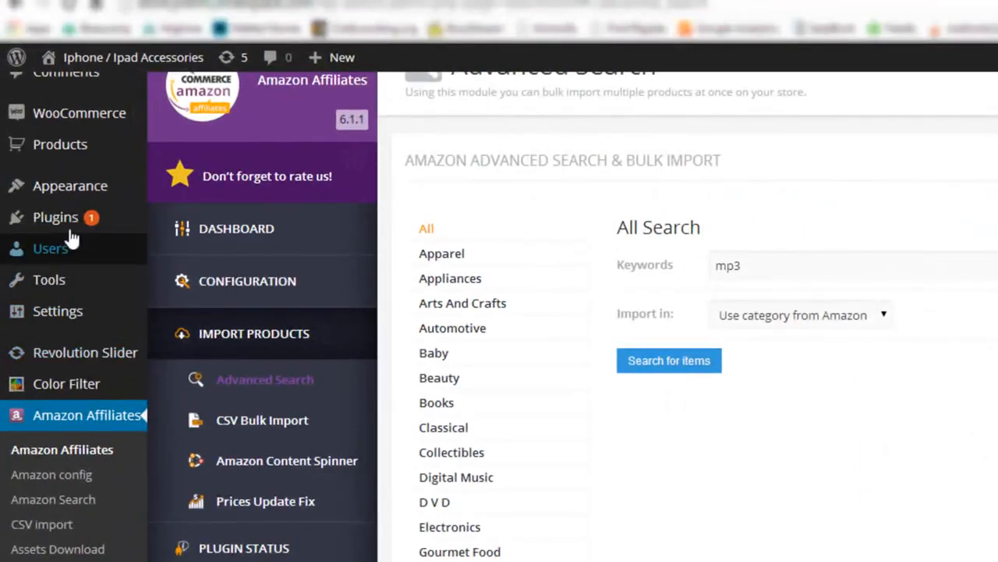
# Go to the store's product list and open the imported SanDisk Sansa Clip Zip product's edit page in a new tab.
pyautogui.moveTo(78, 153)
pyautogui.rightClick(192, 148)
pyautogui.click(203, 160)
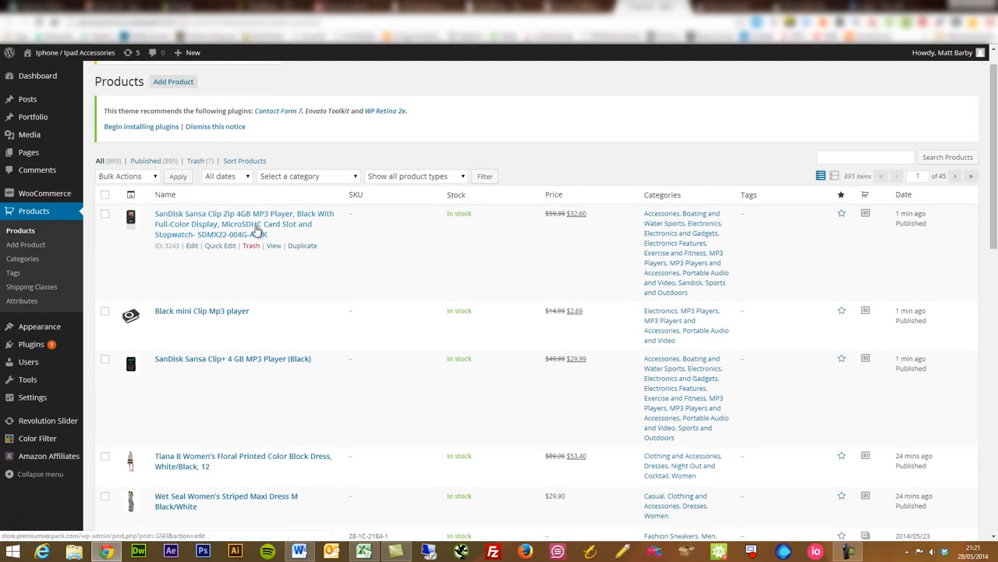
pyautogui.rightClick(257, 231)
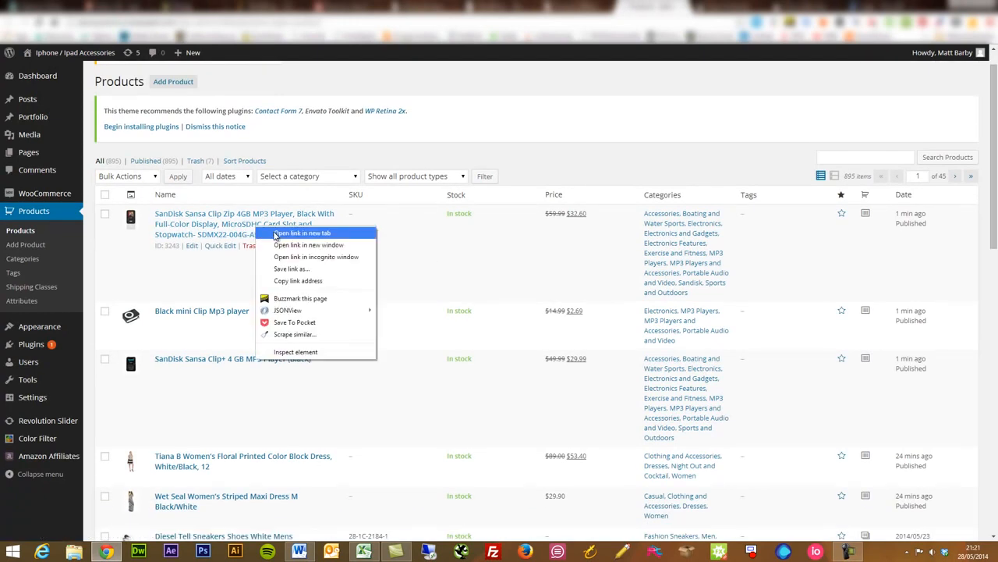
pyautogui.click(281, 233)
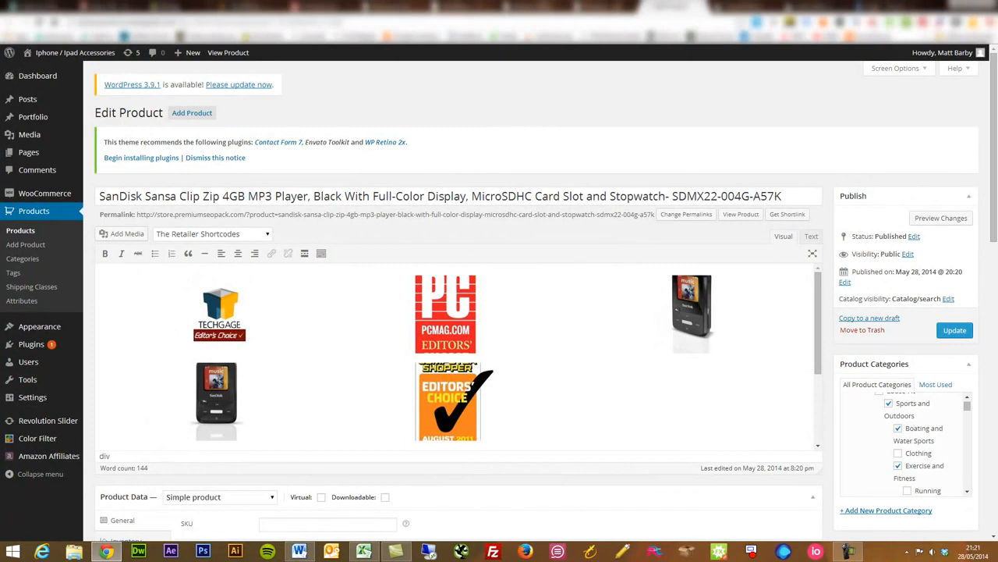
# Review the imported product's description, prices and categories, and preview its store page.
pyautogui.scroll(-2, 596, 208)
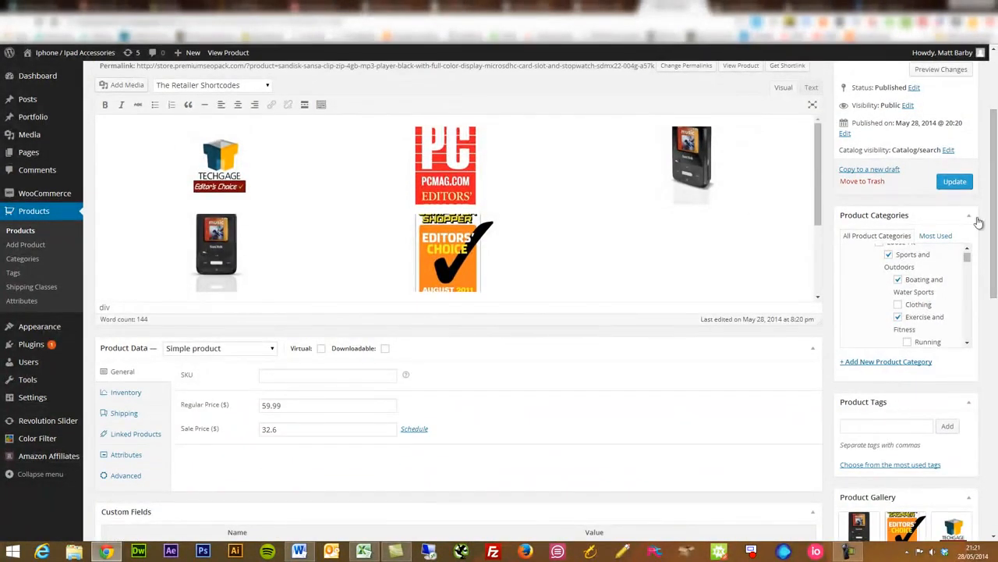
pyautogui.moveTo(994, 213); pyautogui.dragTo(996, 129)
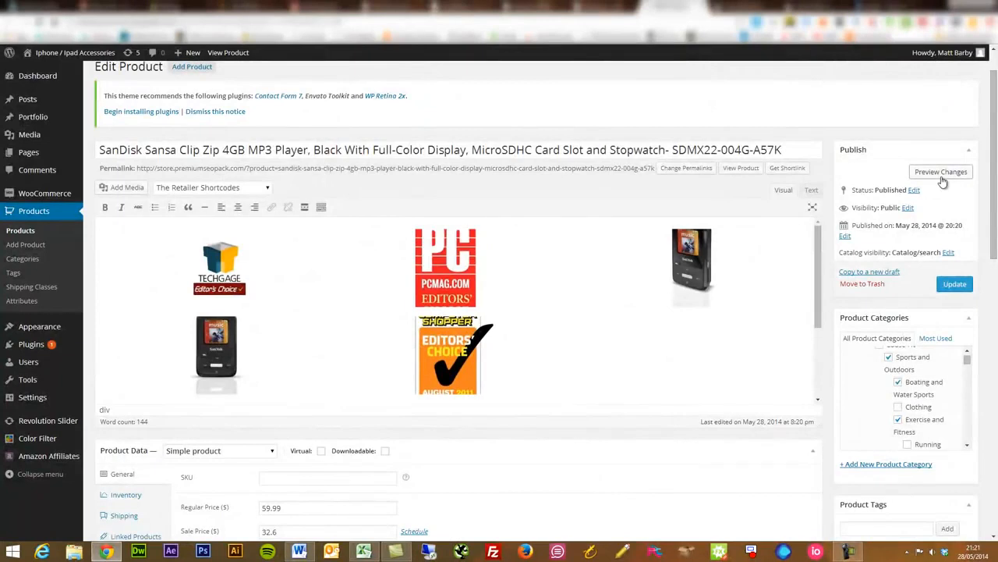
pyautogui.click(941, 173)
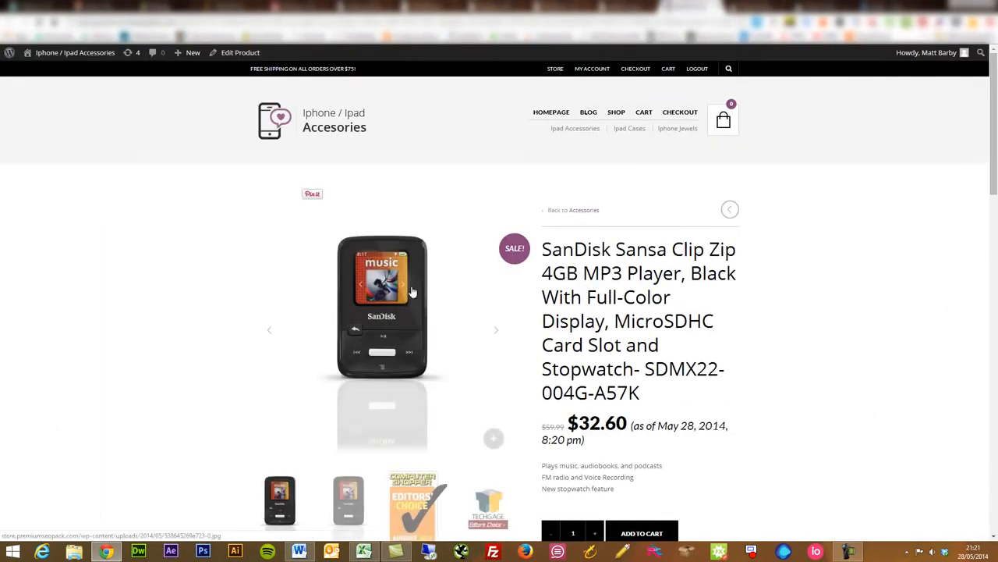
# Browse through the product's gallery images on its store page.
pyautogui.click(495, 333)
pyautogui.click(498, 335)
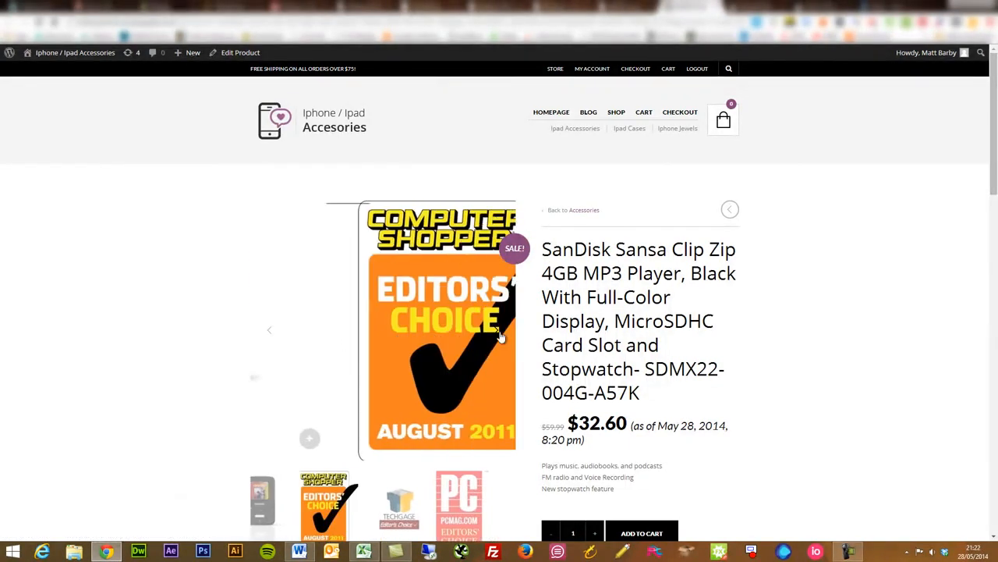
pyautogui.click(498, 334)
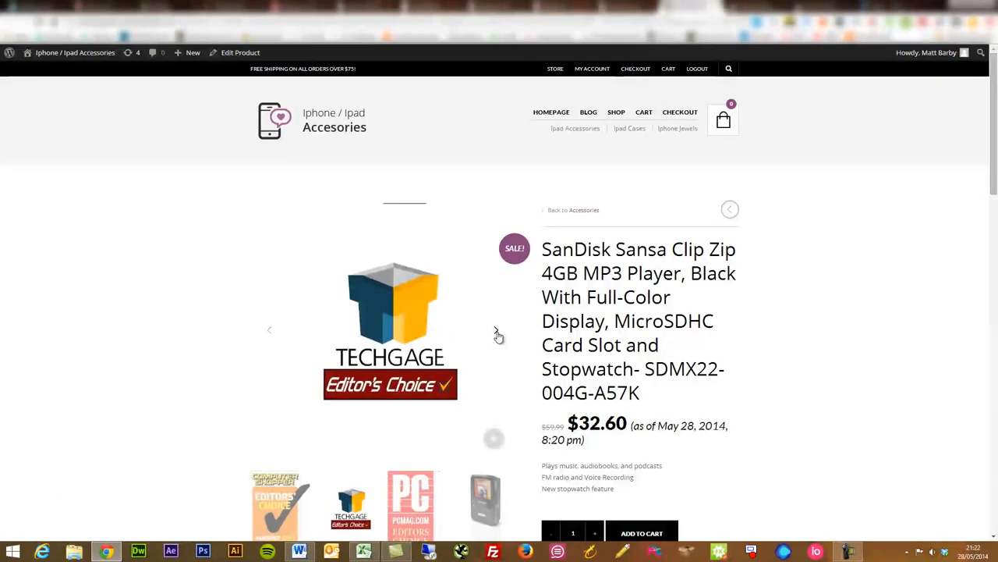
pyautogui.click(496, 334)
pyautogui.click(498, 334)
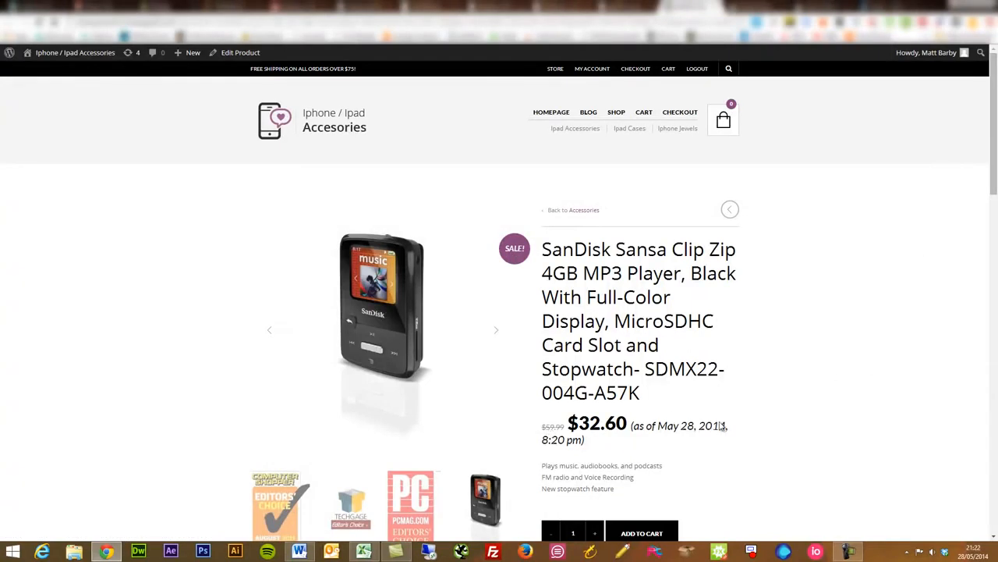
# Examine the store page's categories, description and Frequently Bought Together section, and read the Amazon customer reviews.
pyautogui.scroll(-4, 995, 185)
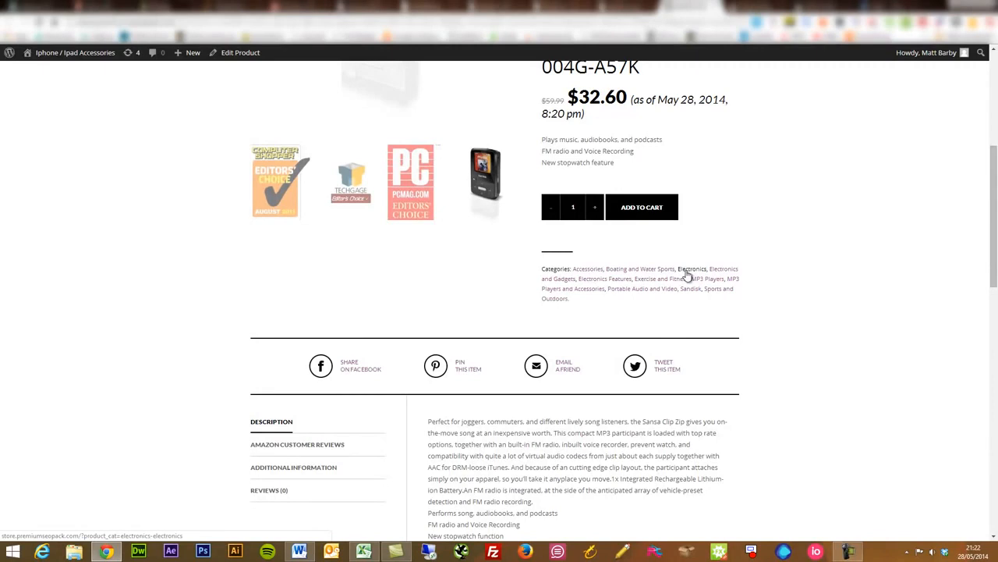
pyautogui.scroll(-2, 370, 348)
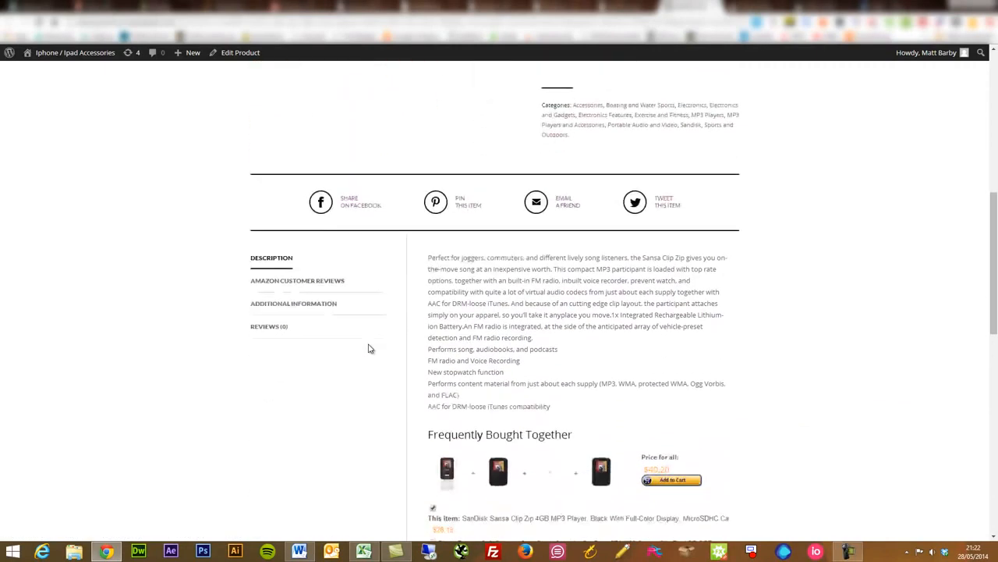
pyautogui.scroll(-1, 373, 340)
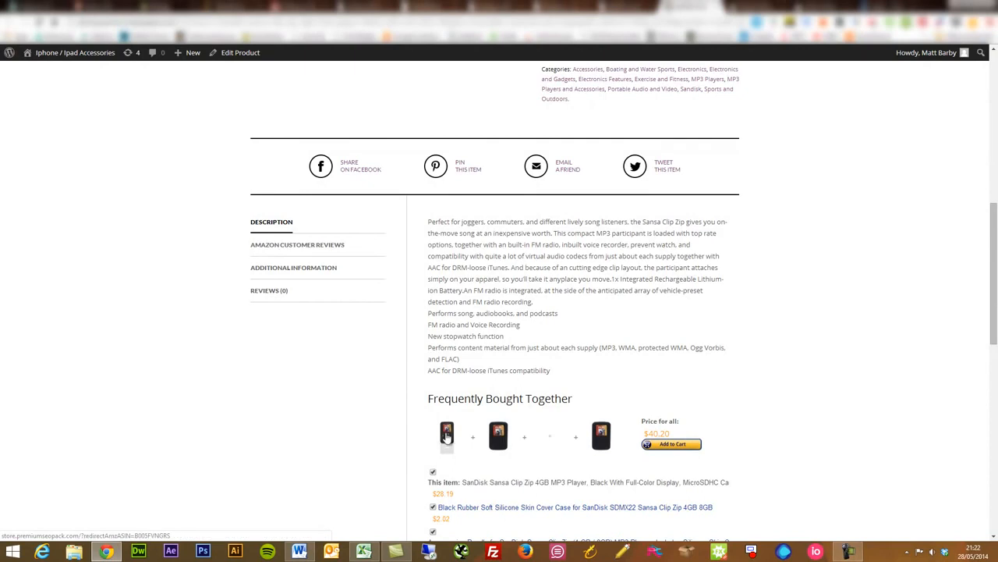
pyautogui.scroll(-1, 440, 405)
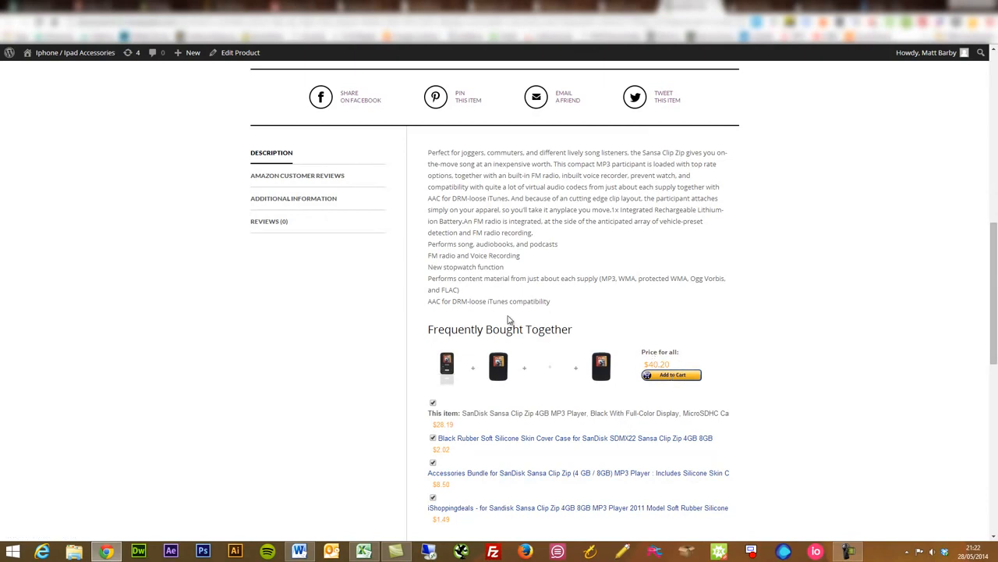
pyautogui.click(326, 179)
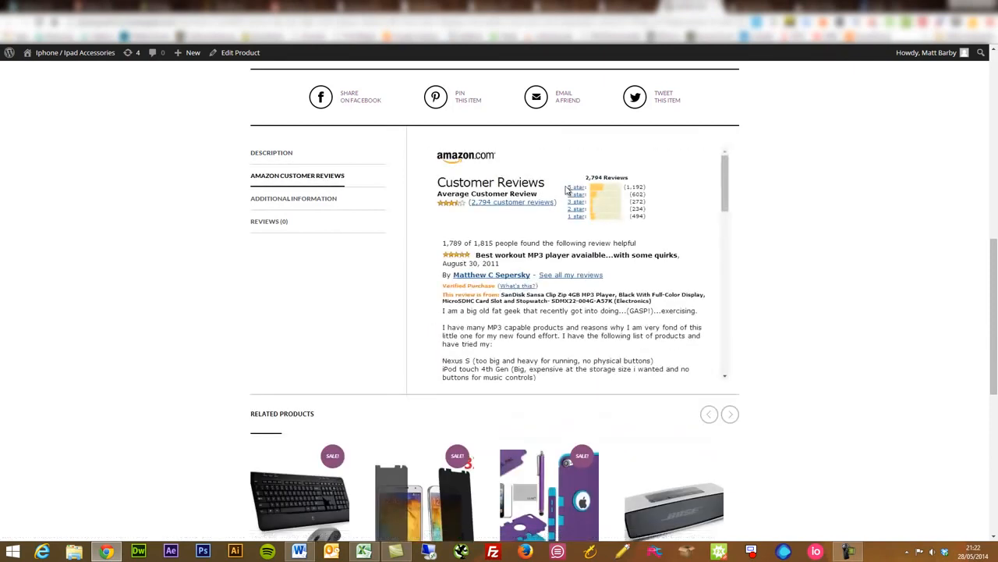
pyautogui.scroll(-5, 550, 296)
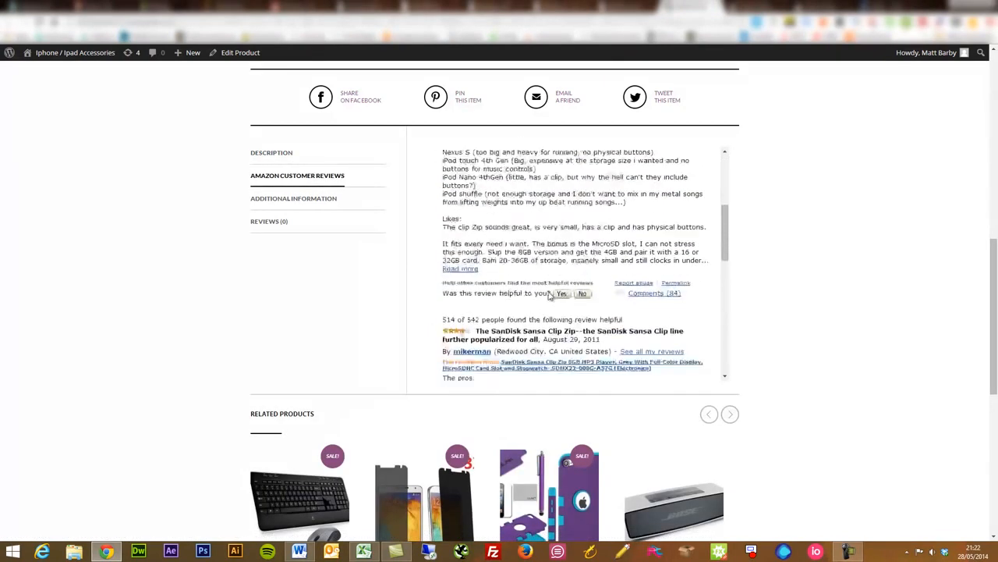
# Read the rest of the Amazon customer reviews and examine the product's additional information on its store page.
pyautogui.scroll(-8, 550, 297)
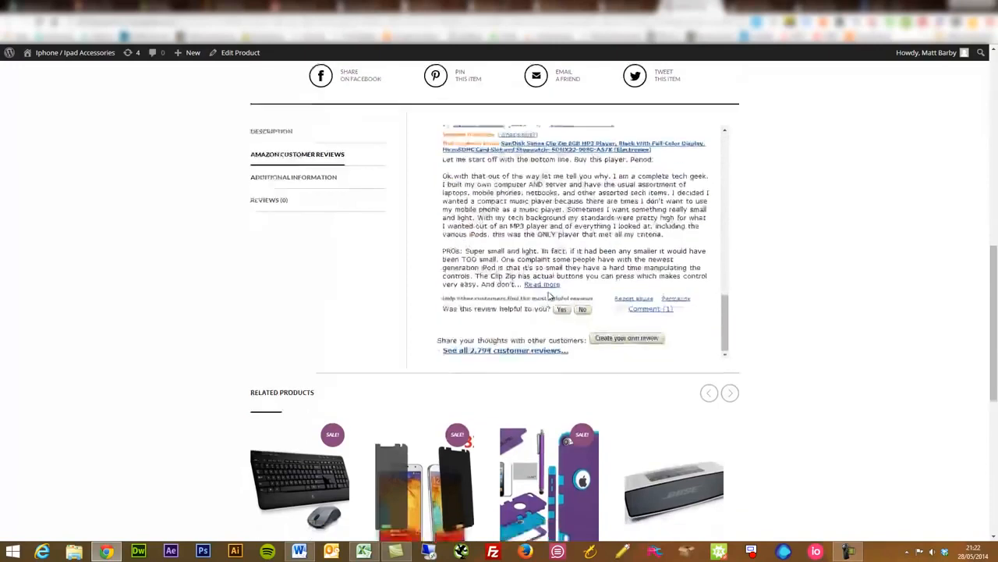
pyautogui.scroll(10, 550, 296)
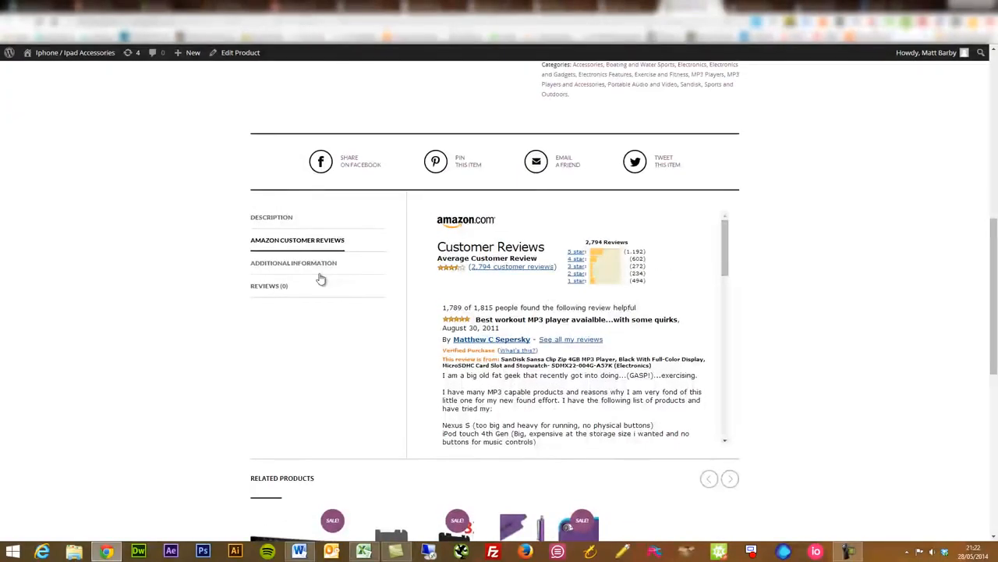
pyautogui.click(314, 264)
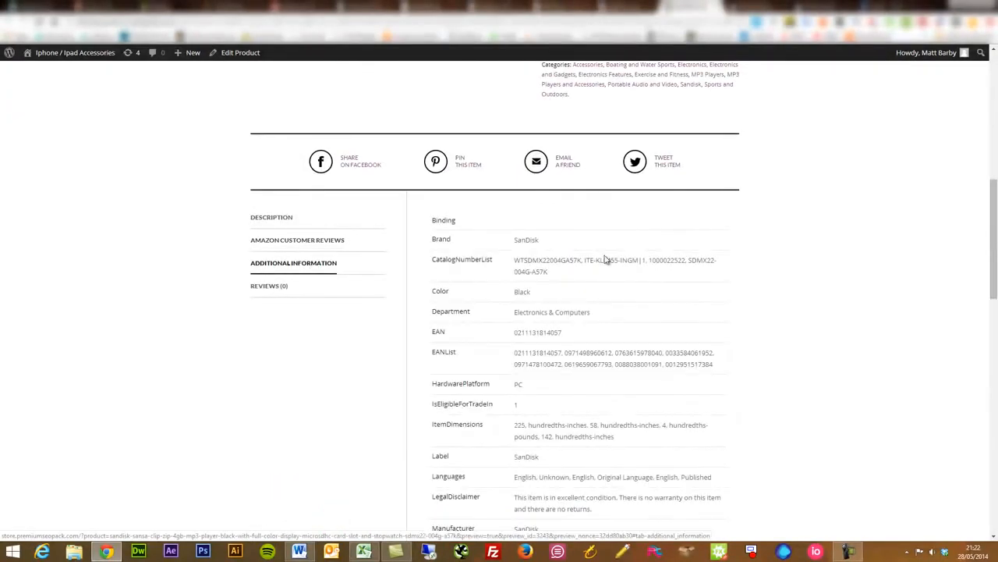
pyautogui.scroll(-6, 604, 259)
pyautogui.scroll(3, 605, 258)
pyautogui.scroll(4, 604, 259)
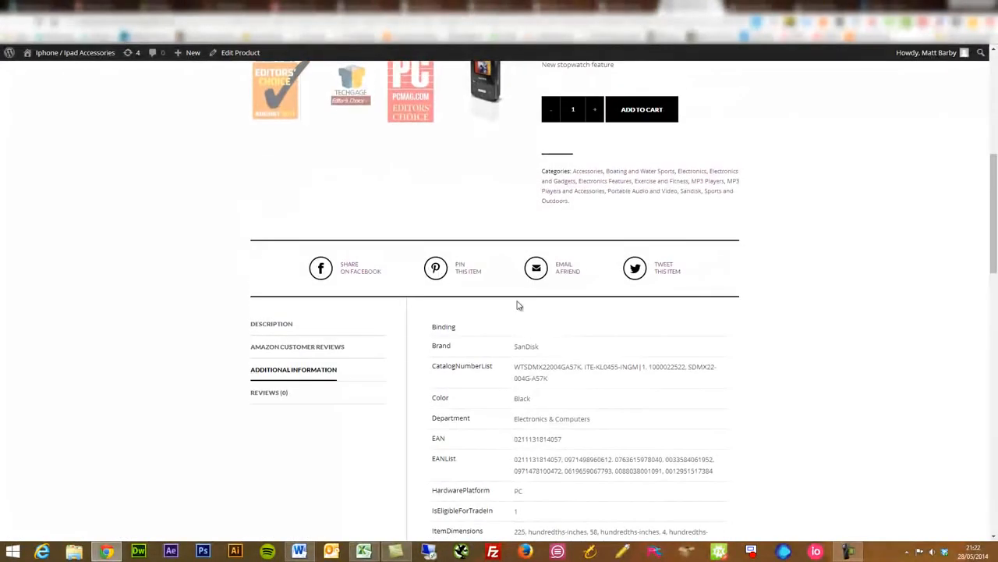
# Check the store's own reviews of the product and reread its description and Frequently Bought Together section.
pyautogui.click(273, 395)
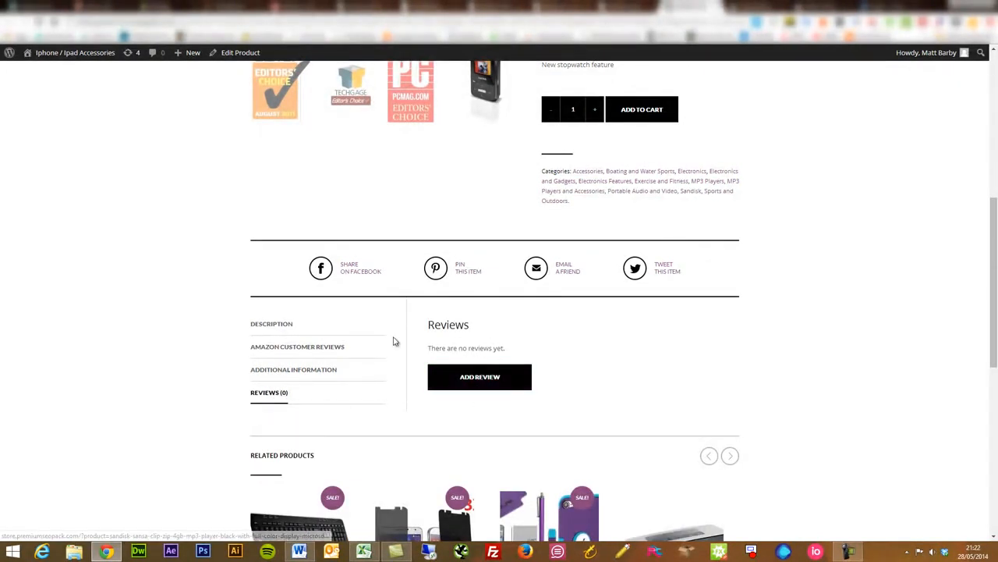
pyautogui.click(275, 322)
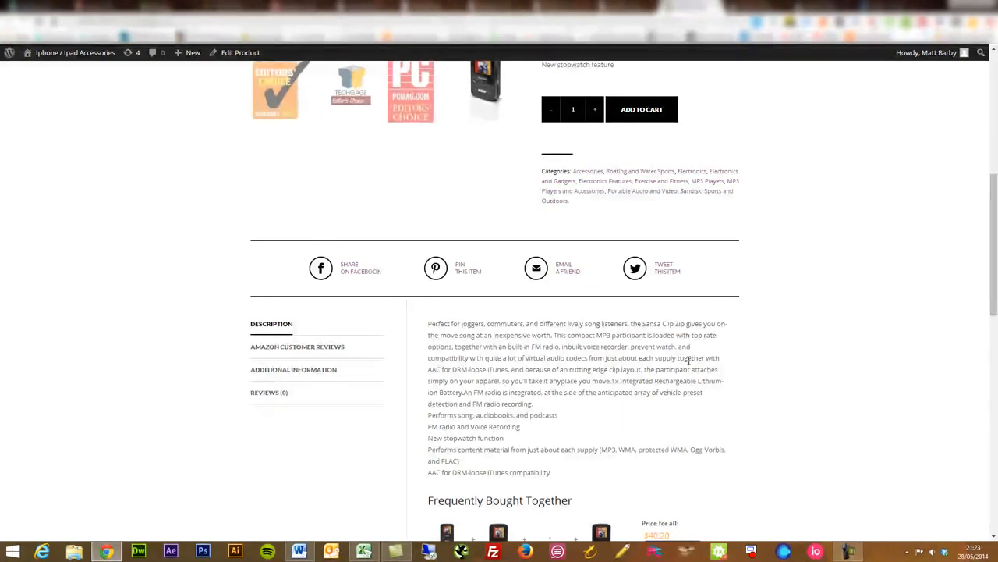
pyautogui.scroll(-1, 689, 360)
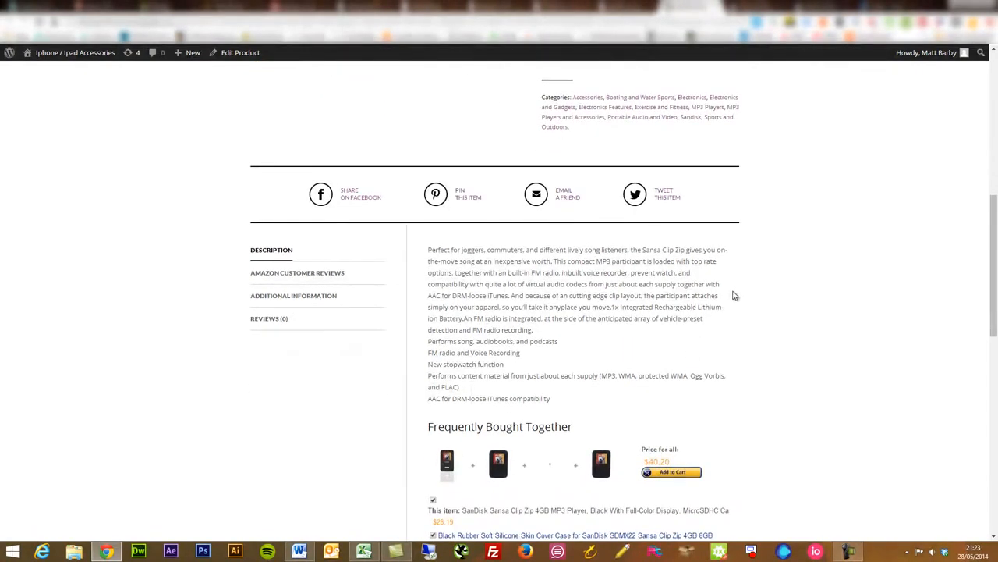
pyautogui.scroll(3, 797, 327)
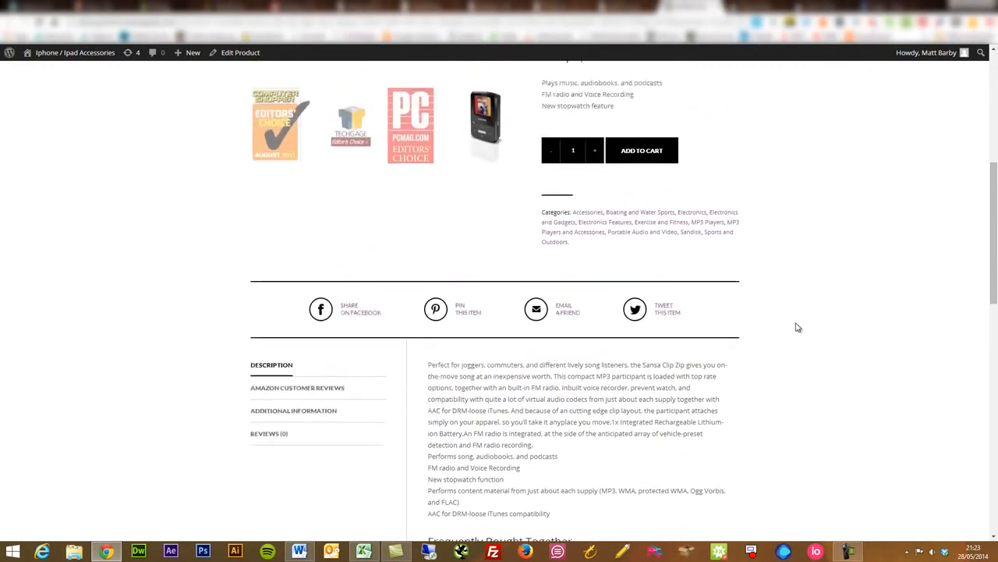
pyautogui.scroll(-5, 797, 327)
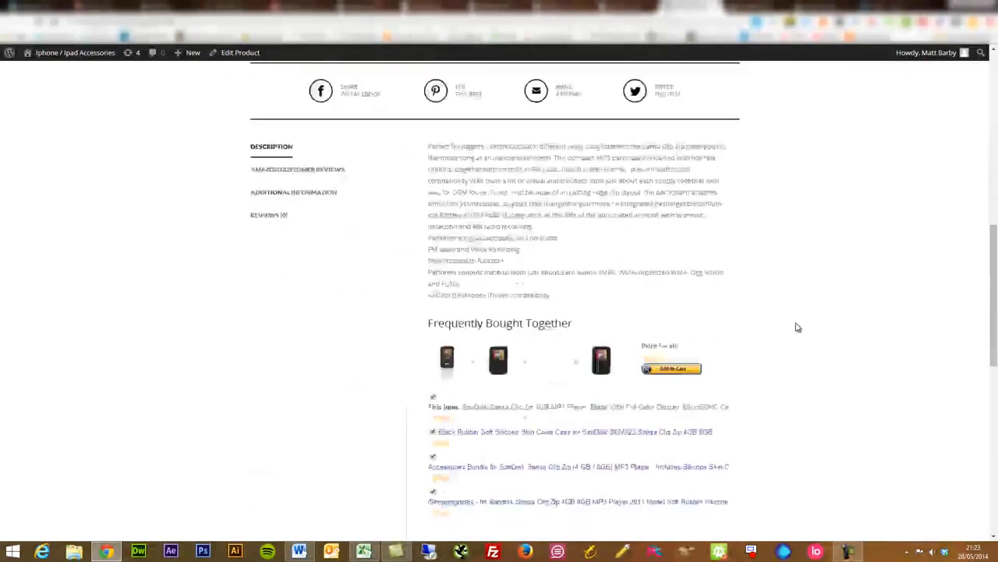
pyautogui.scroll(3, 797, 327)
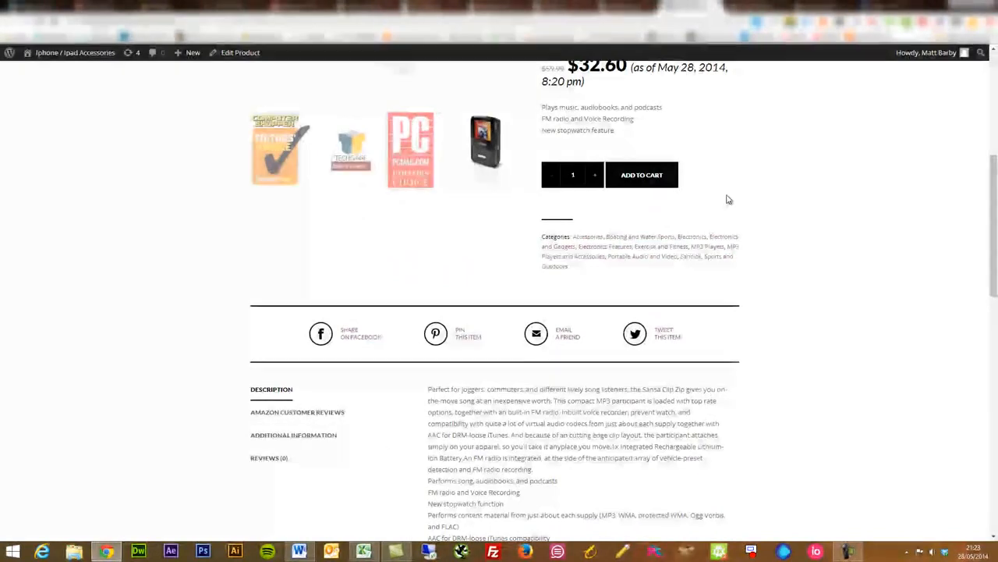
pyautogui.scroll(4, 727, 199)
# Return to the product's edit page and enlarge the wwcAmzAff_old_content custom field value to read the original description.
pyautogui.click(627, 7)
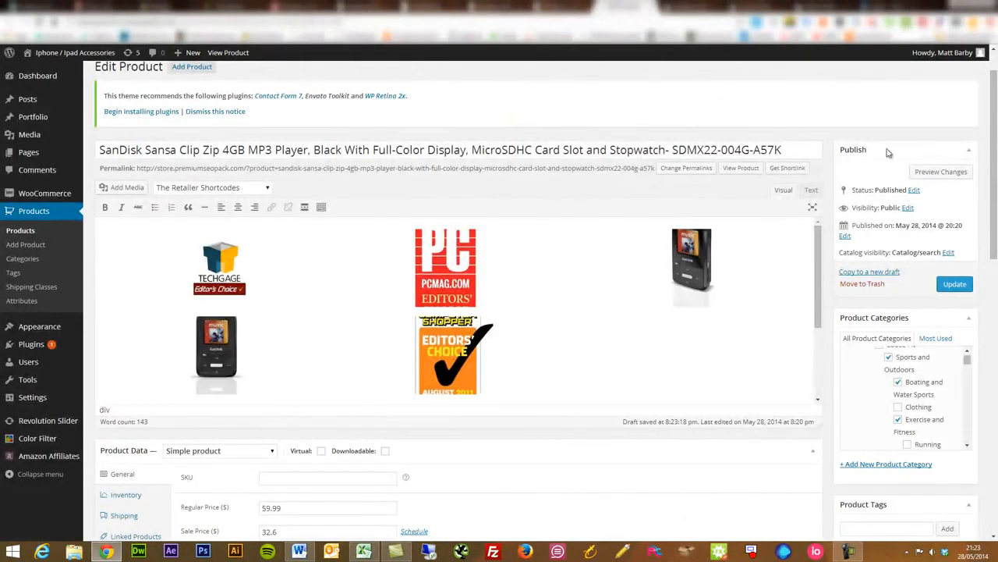
pyautogui.scroll(-2, 863, 169)
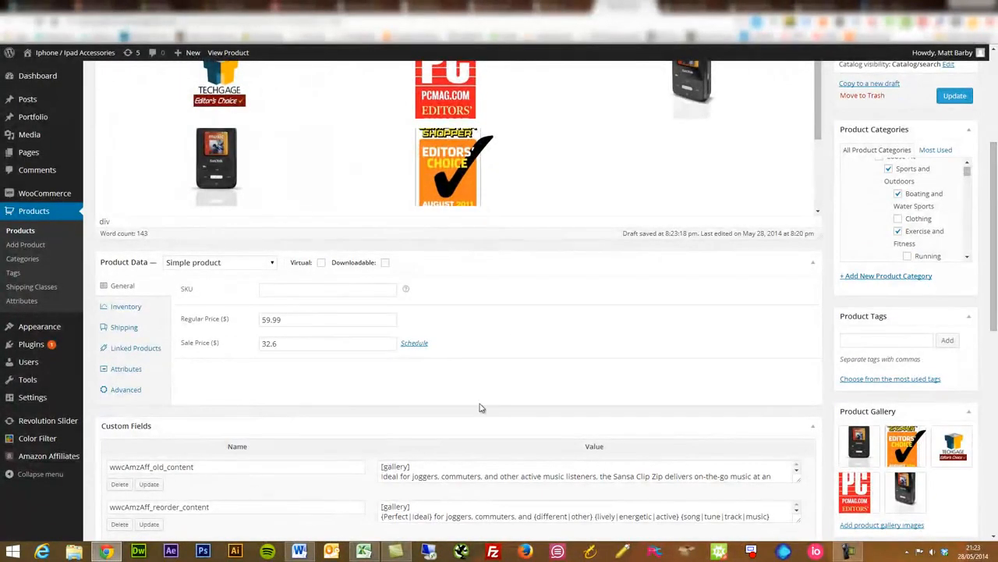
pyautogui.scroll(-4, 429, 388)
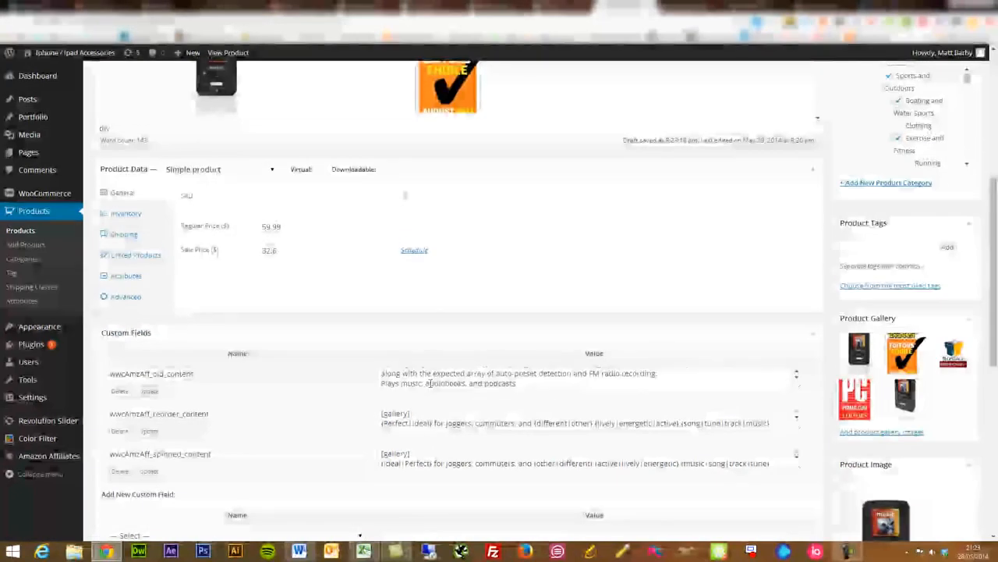
pyautogui.scroll(3, 429, 382)
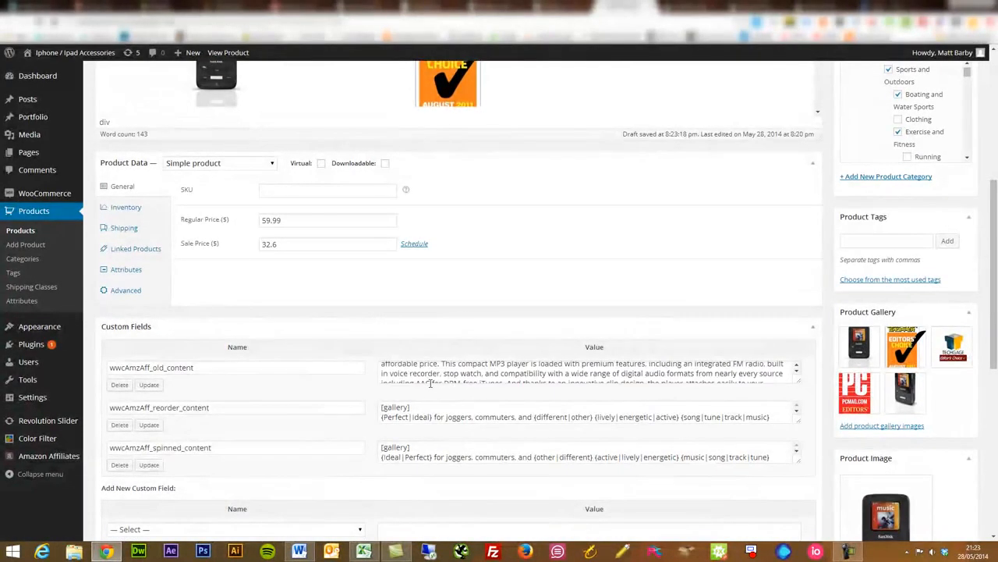
pyautogui.moveTo(801, 384); pyautogui.dragTo(800, 435)
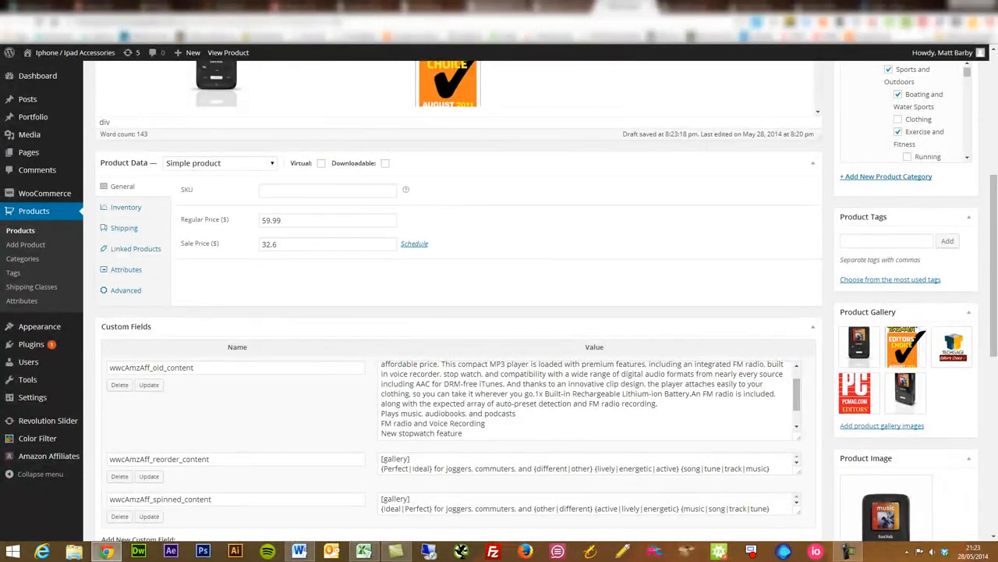
# Close the product's edit page without saving, its store page and the product list to return to the Amazon advanced search.
pyautogui.click(645, 10)
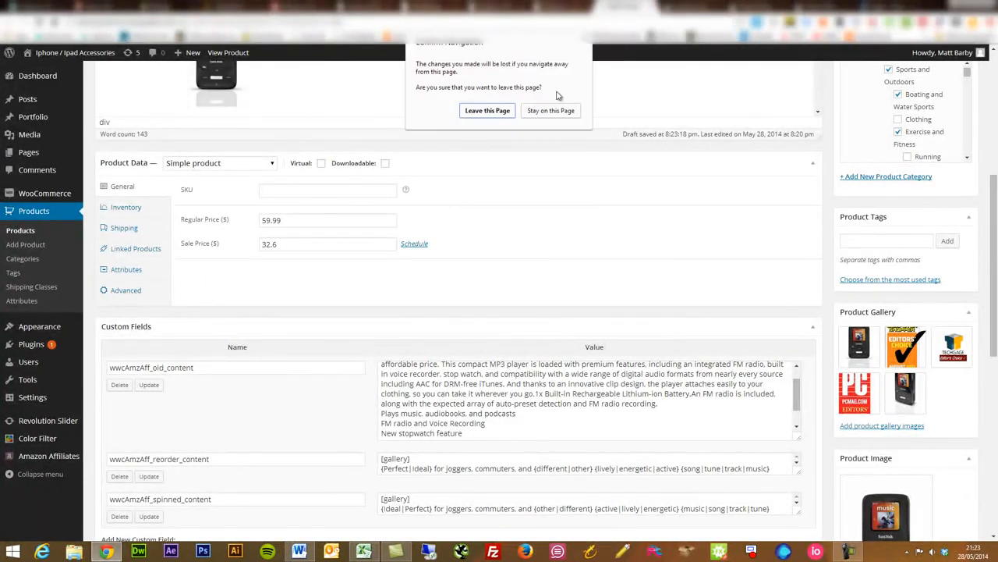
pyautogui.click(491, 112)
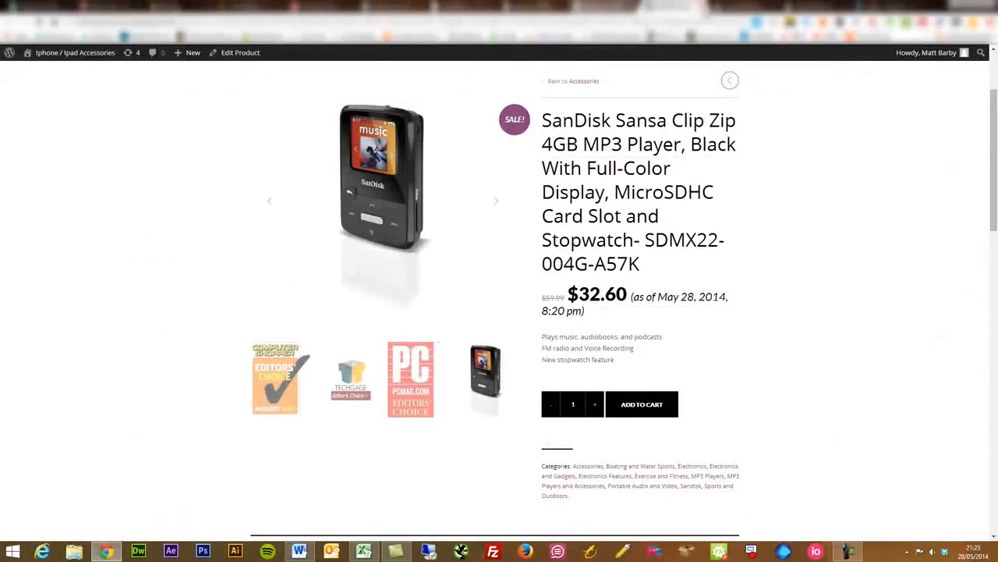
pyautogui.click(630, 9)
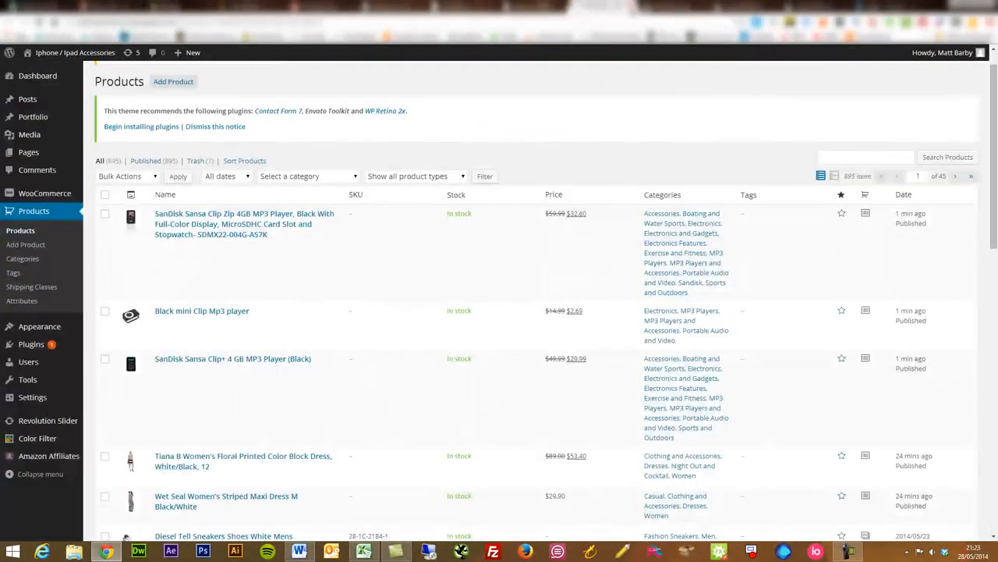
pyautogui.click(631, 10)
pyautogui.click(631, 10)
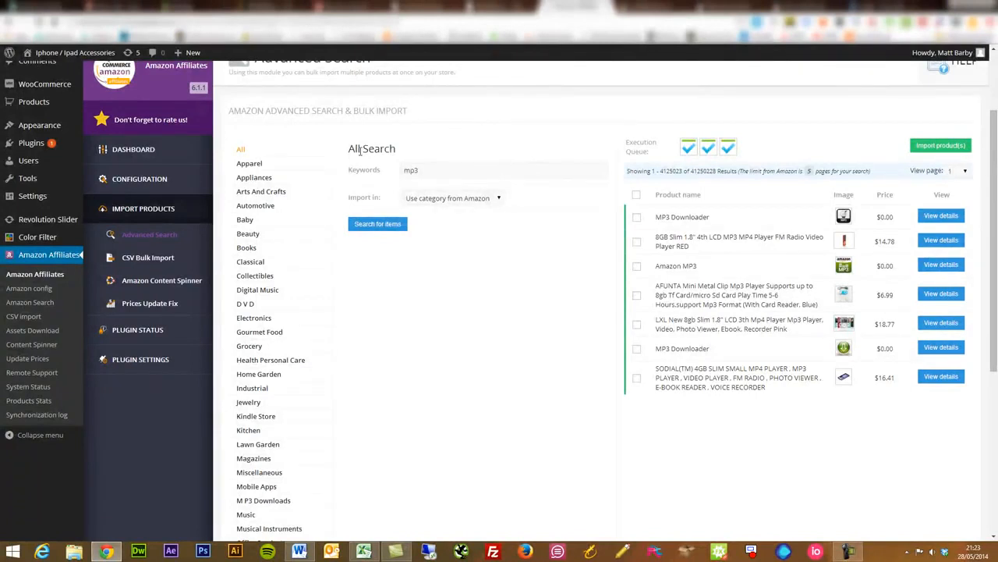
# Open the Amazon Content Spinner and compare the SanDisk Sansa Clip Zip's fresh content with its original content.
pyautogui.scroll(2, 360, 150)
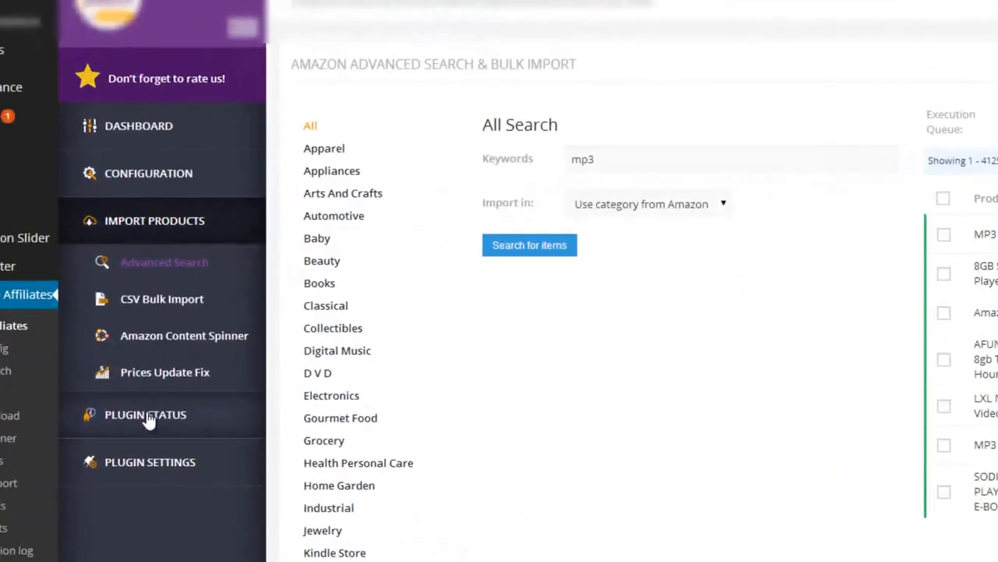
pyautogui.click(188, 335)
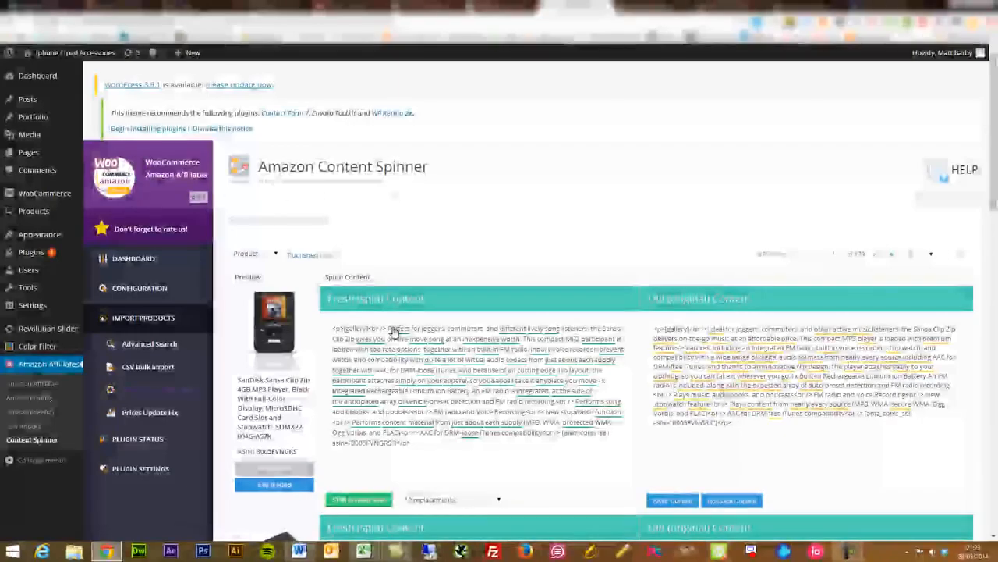
pyautogui.moveTo(993, 173); pyautogui.dragTo(993, 208)
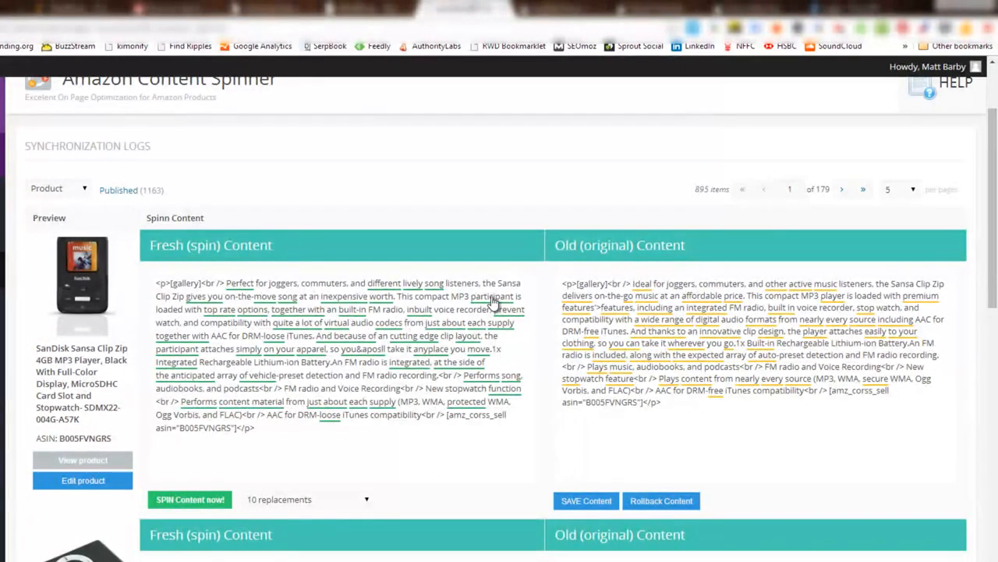
# Spin the SanDisk Sansa Clip Zip's content with 60 replacements.
pyautogui.click(331, 499)
pyautogui.click(334, 539)
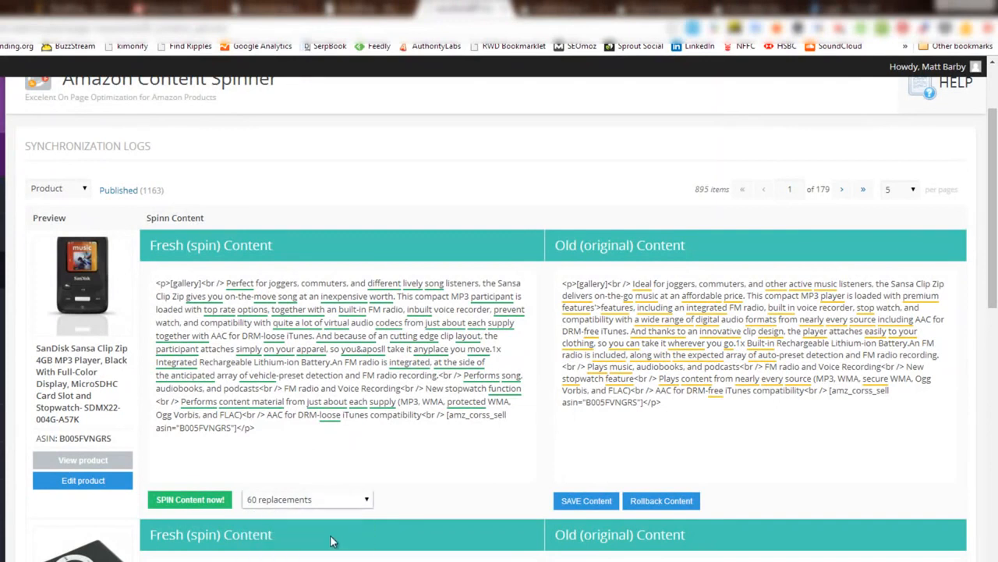
pyautogui.click(198, 498)
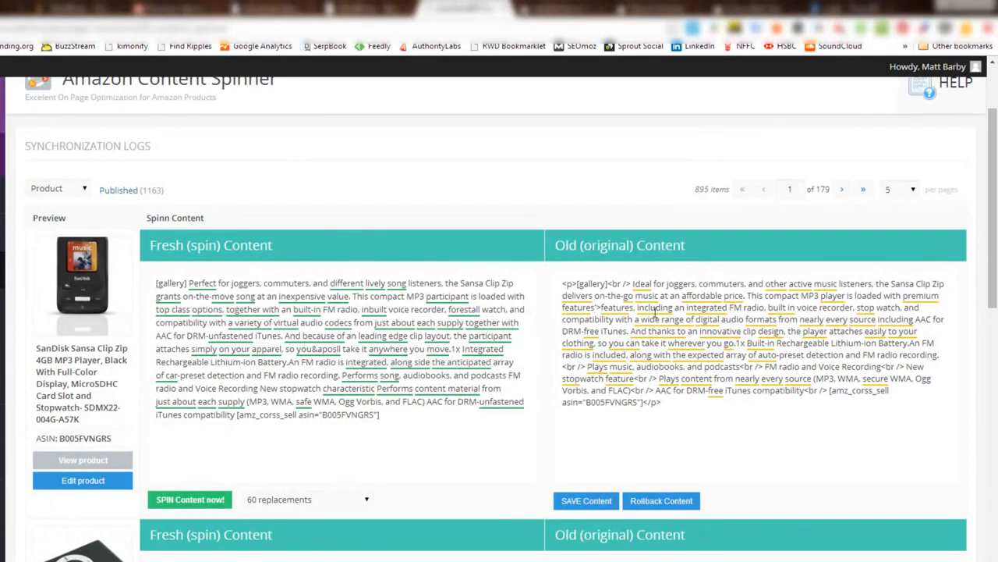
# Review the available replacement amounts for the SanDisk Sansa Clip Zip's content without changing the selection.
pyautogui.moveTo(996, 253); pyautogui.dragTo(995, 306)
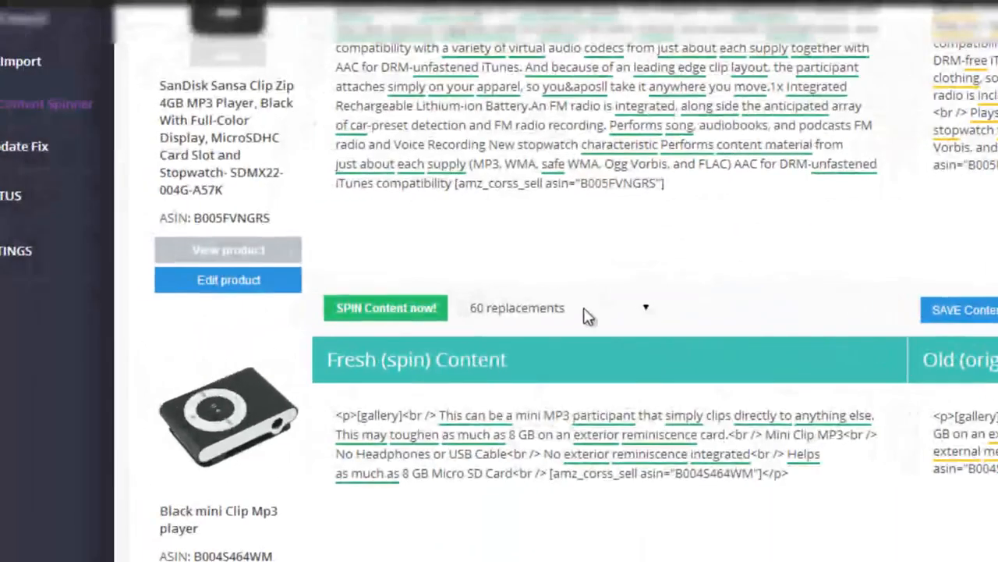
pyautogui.click(327, 365)
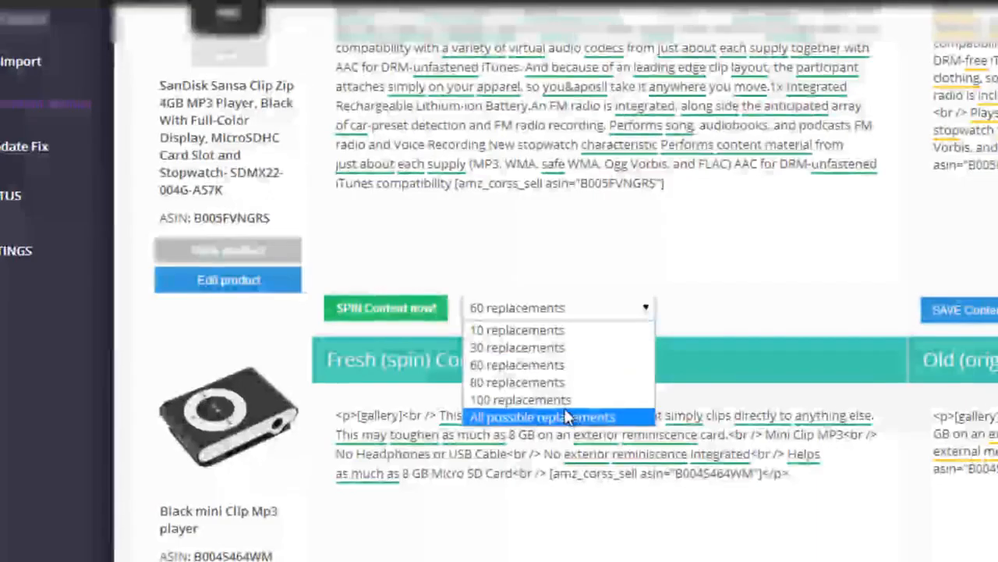
pyautogui.click(603, 305)
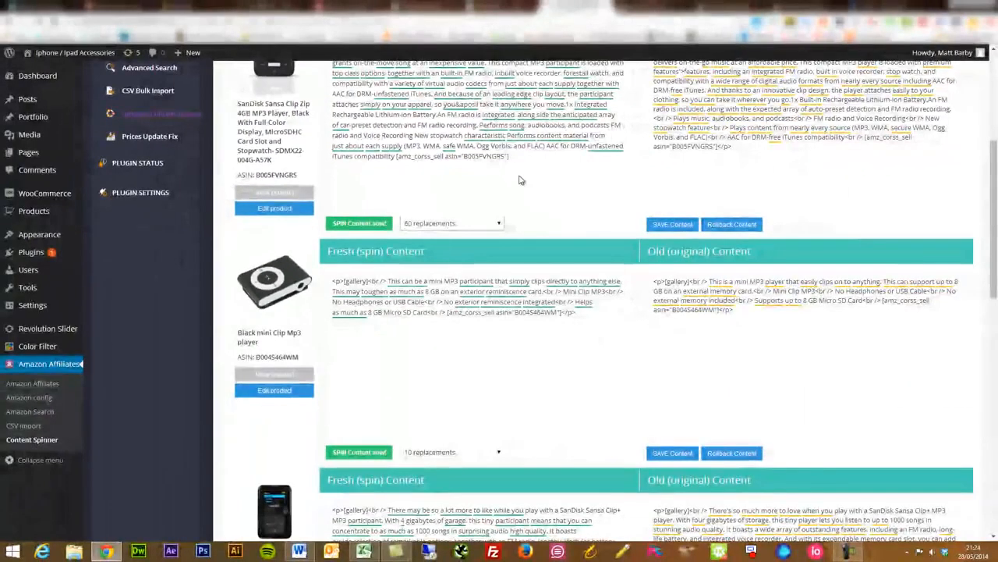
# Roll back the SanDisk Sansa Clip Zip to its original content, save the content and look over the other products.
pyautogui.moveTo(994, 205); pyautogui.dragTo(994, 165)
pyautogui.click(741, 335)
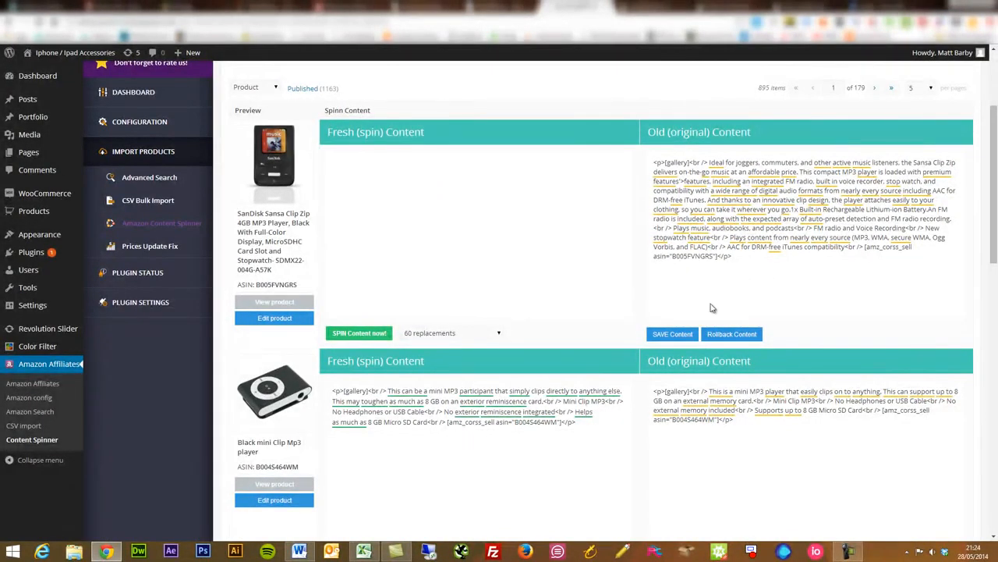
pyautogui.click(680, 334)
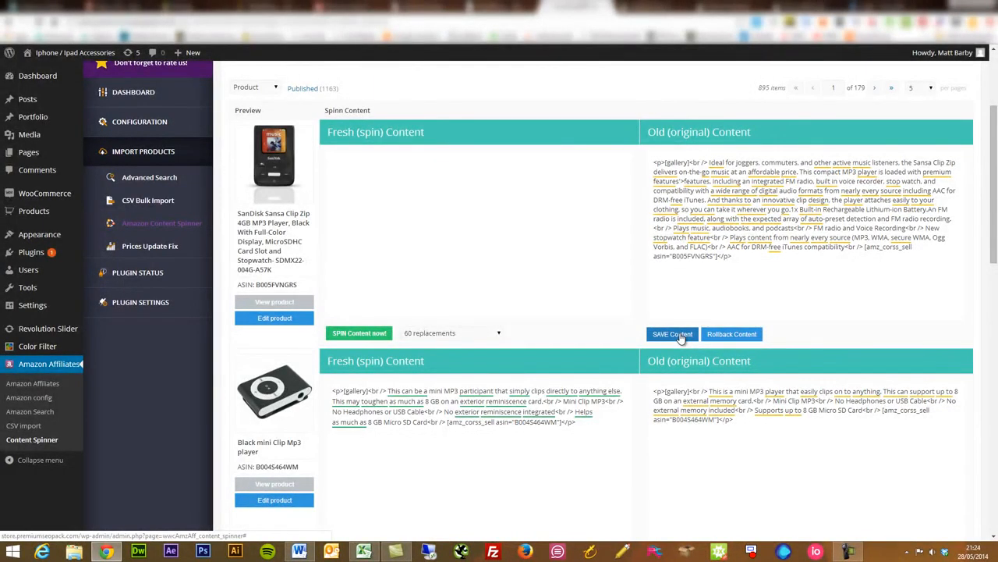
pyautogui.scroll(-2, 681, 337)
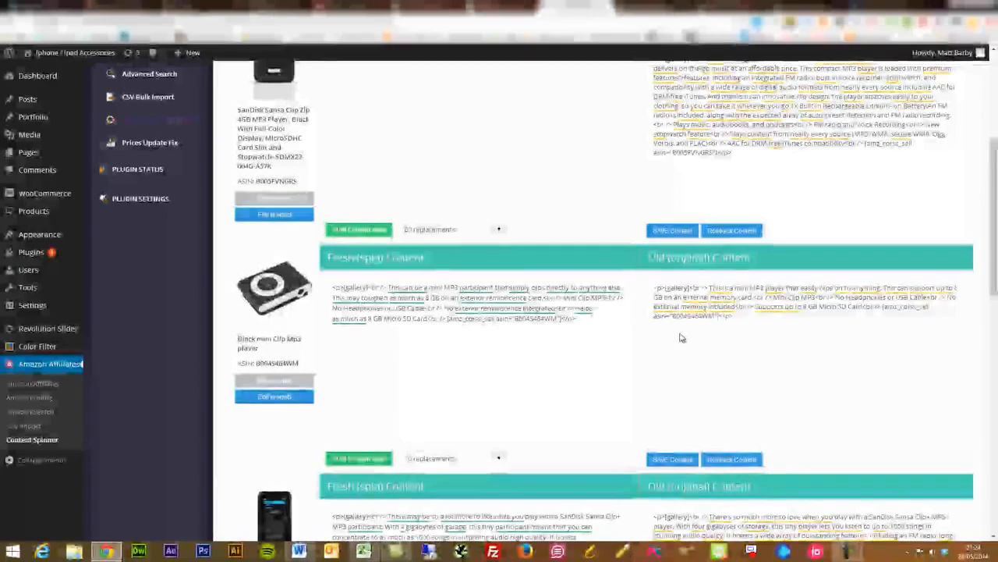
pyautogui.scroll(5, 681, 336)
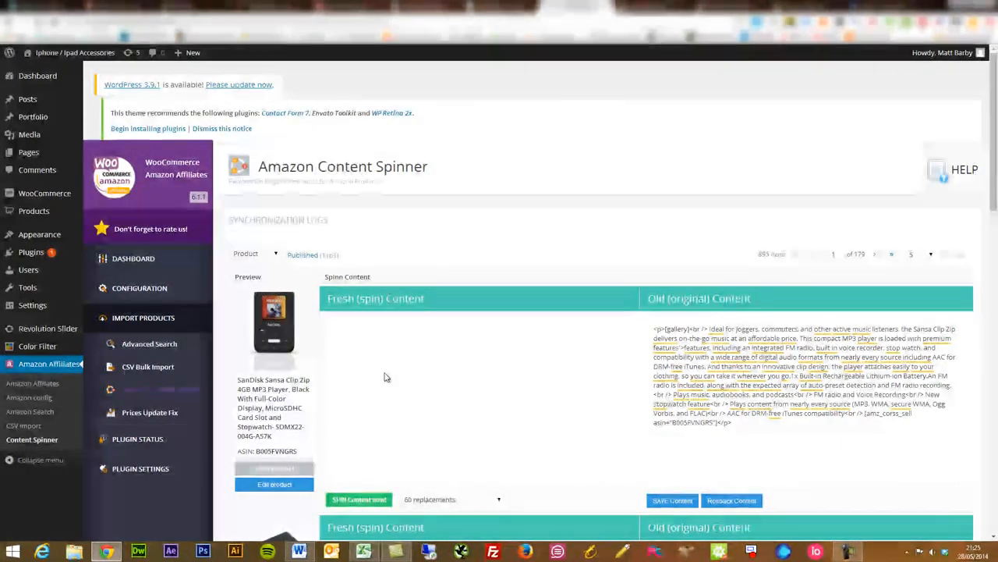
# Open the CSV bulk import module and activate its ASIN codes field.
pyautogui.click(164, 365)
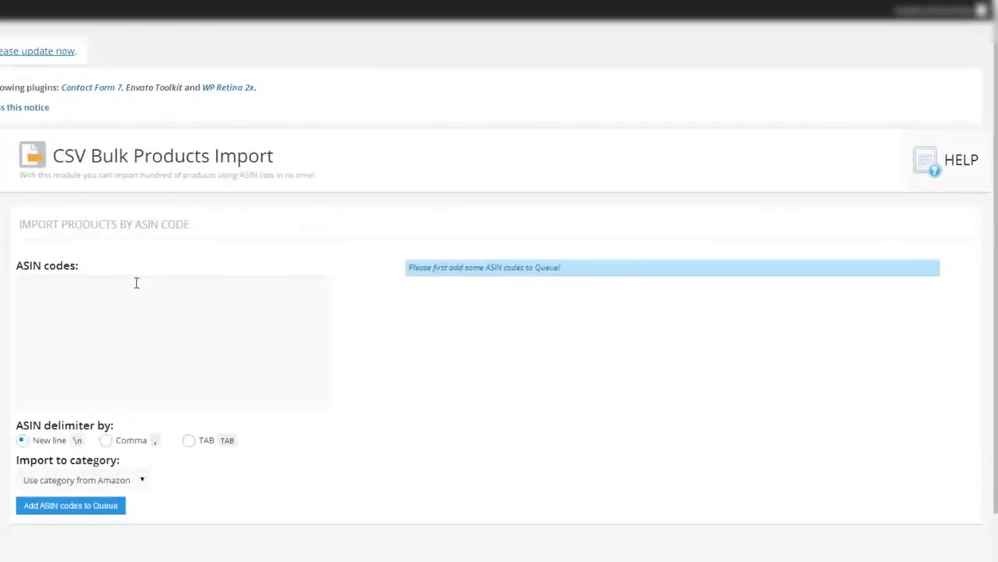
pyautogui.click(87, 290)
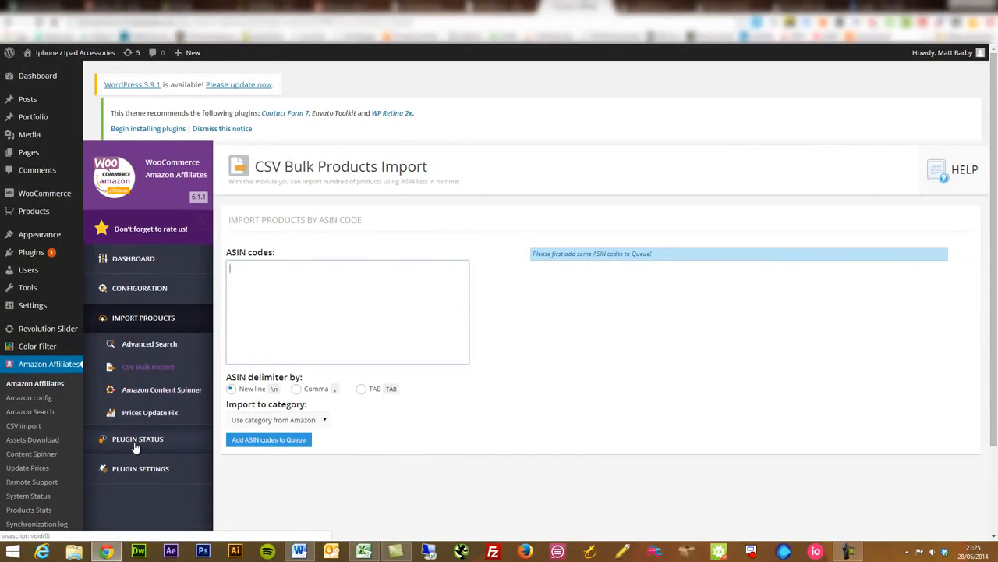
# Check the plugin's Assets Download status page and open the Products Stats overview.
pyautogui.click(136, 439)
pyautogui.click(147, 373)
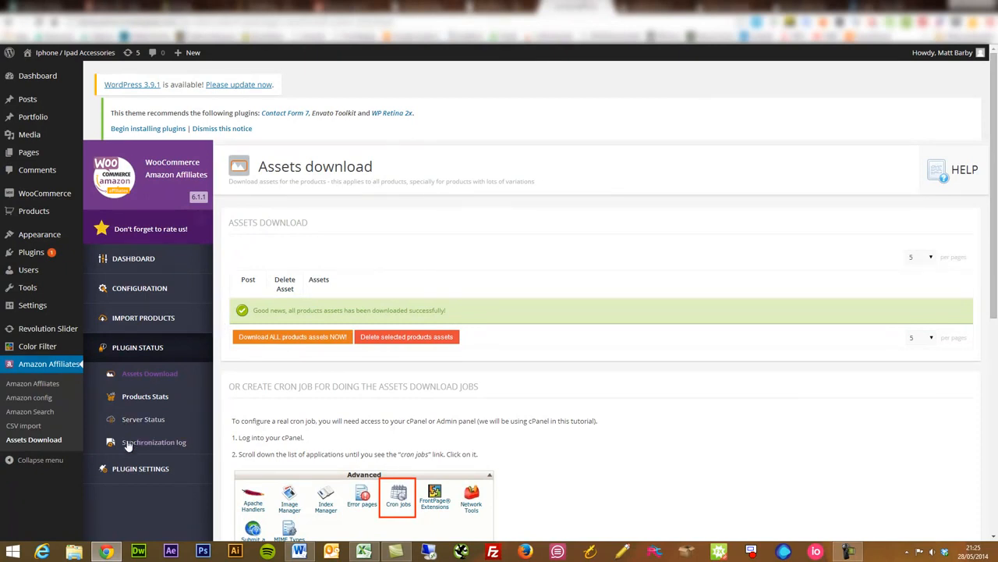
pyautogui.click(155, 401)
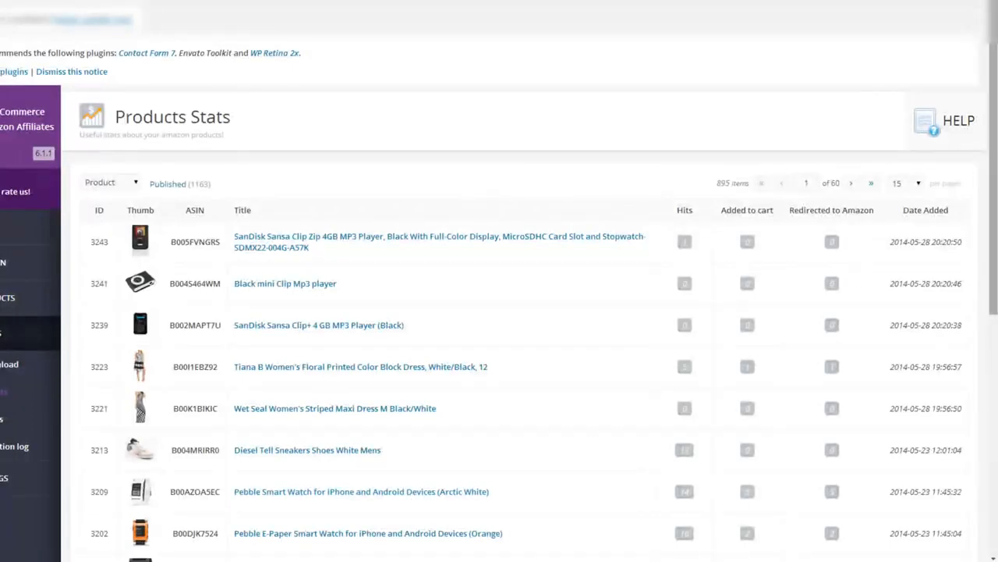
# Examine each product's hits, cart additions and Amazon redirects in the Products Stats table.
pyautogui.moveTo(994, 186); pyautogui.dragTo(983, 278)
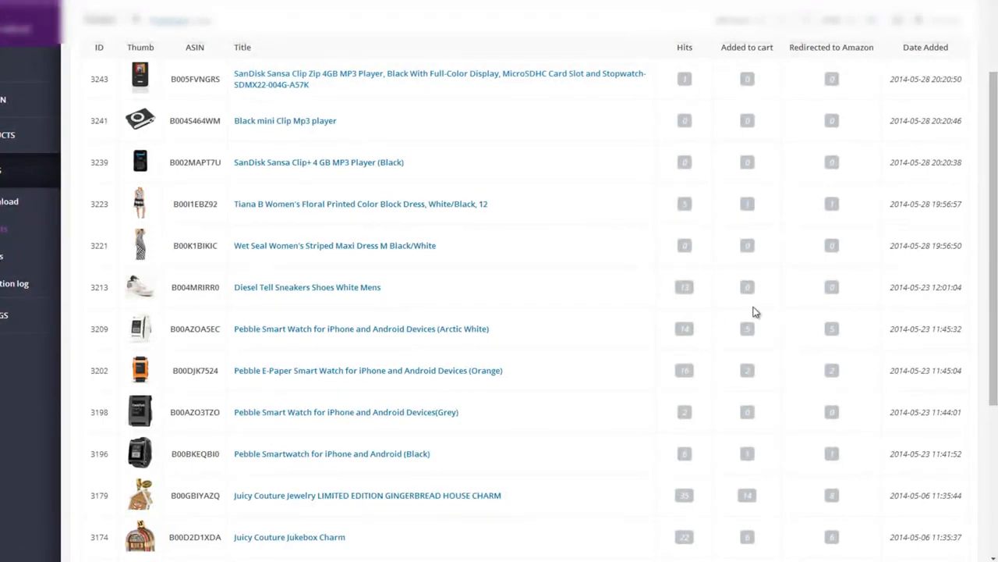
pyautogui.moveTo(719, 51); pyautogui.dragTo(779, 48)
pyautogui.click(771, 48)
pyautogui.doubleClick(832, 328)
pyautogui.scroll(-1, 829, 334)
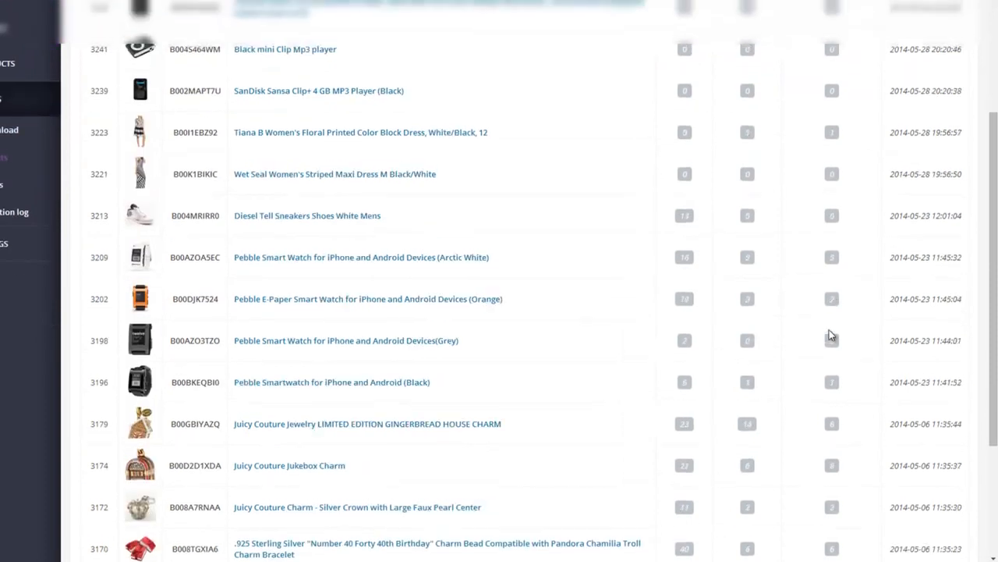
pyautogui.scroll(3, 829, 333)
pyautogui.scroll(-5, 829, 334)
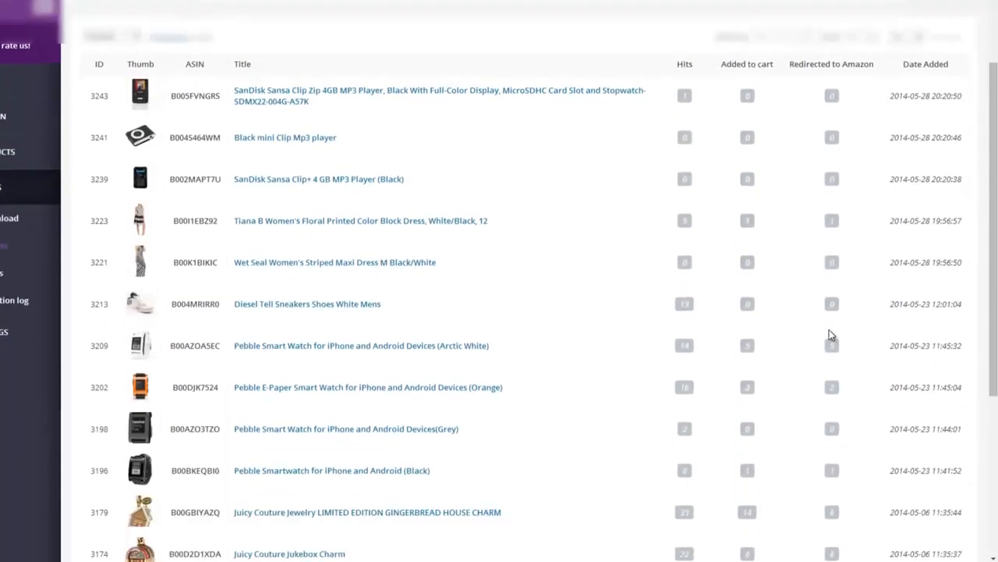
pyautogui.scroll(5, 829, 333)
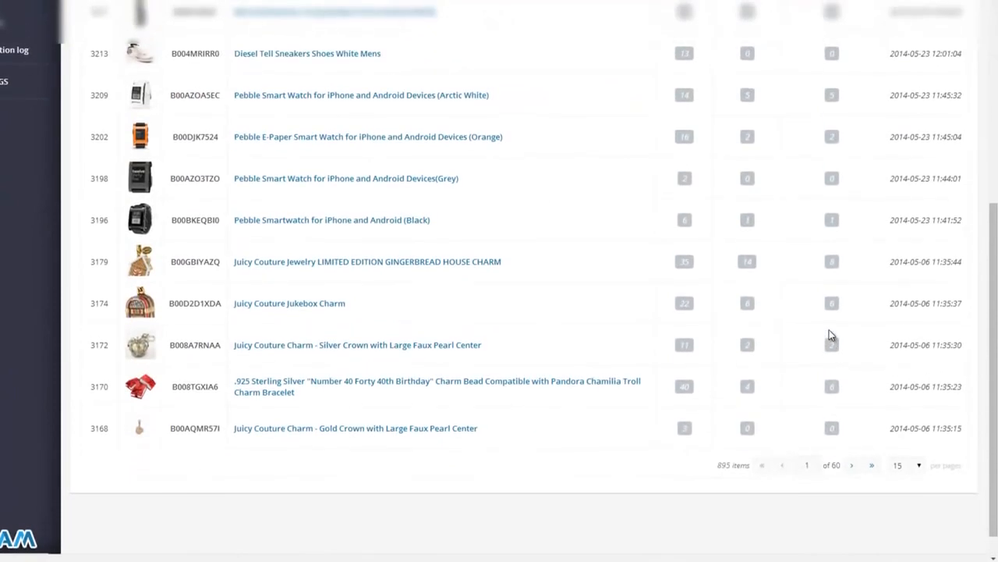
pyautogui.scroll(1, 830, 333)
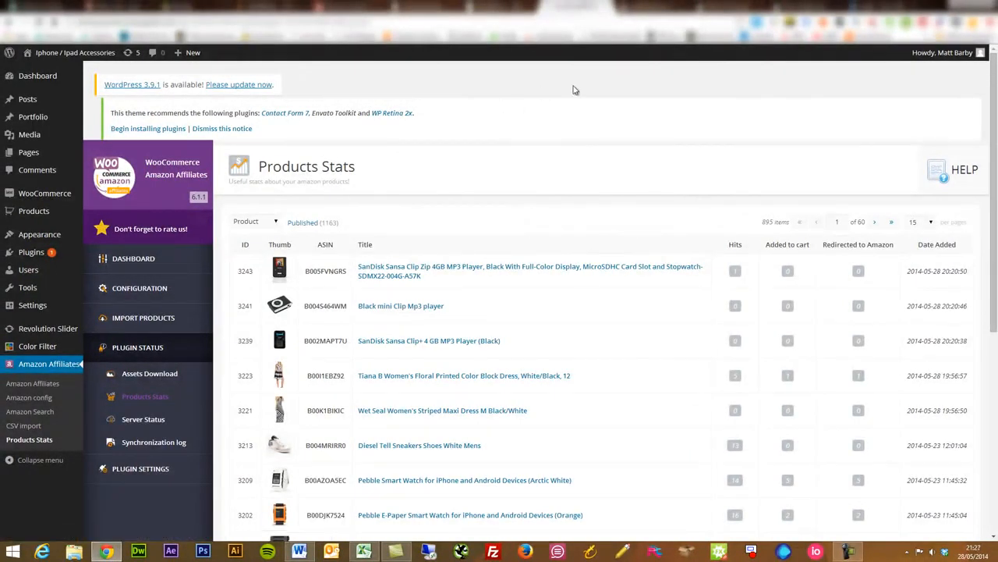
# Look over the SanDisk Sansa Clip Zip's store page and add one unit of it to the cart.
pyautogui.click(167, 320)
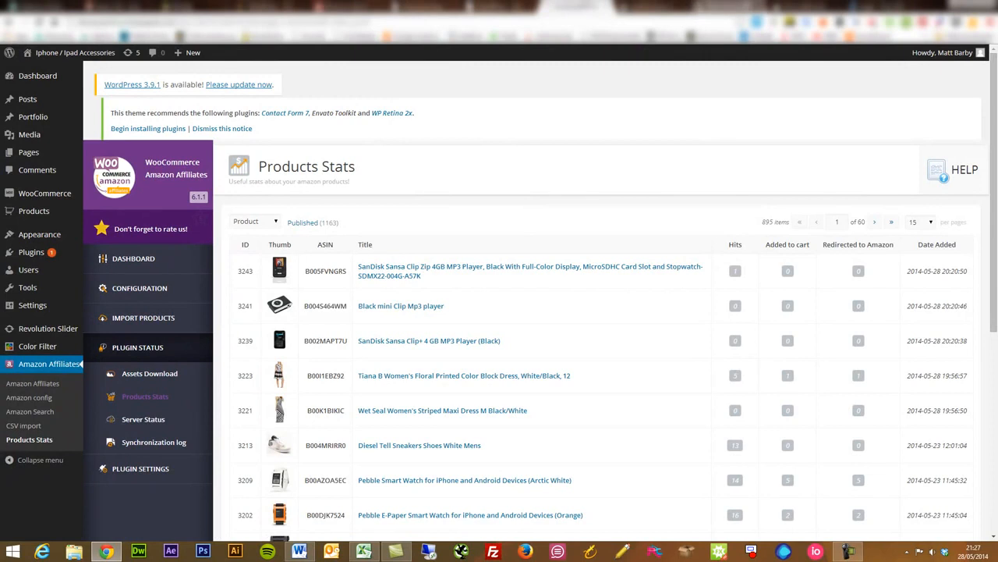
pyautogui.click(654, 7)
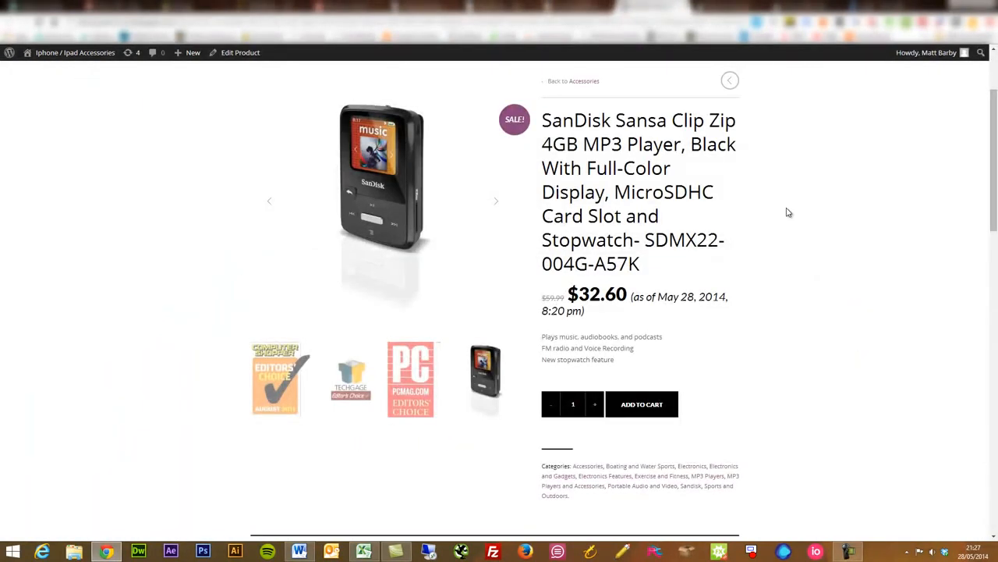
pyautogui.scroll(3, 787, 213)
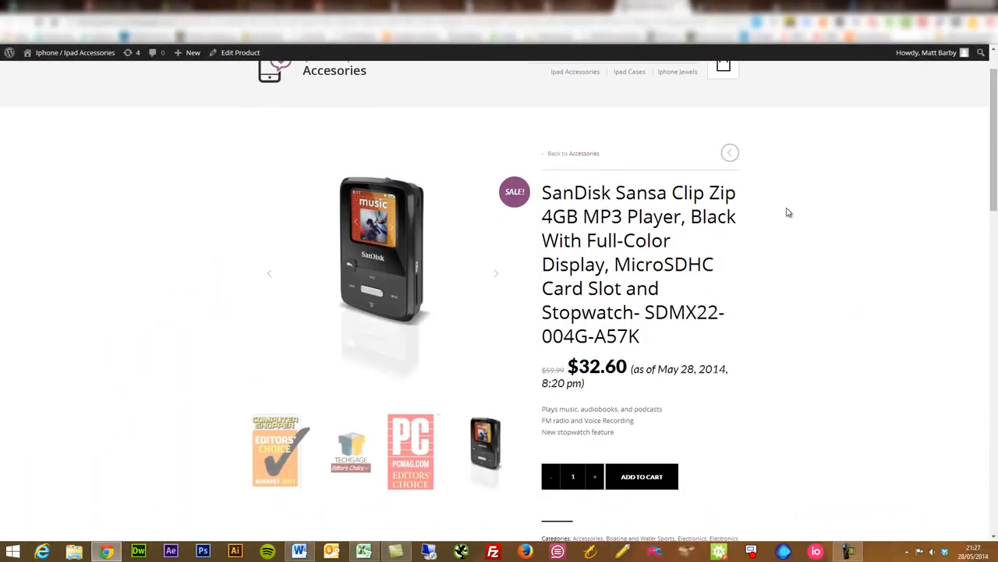
pyautogui.scroll(-1, 788, 213)
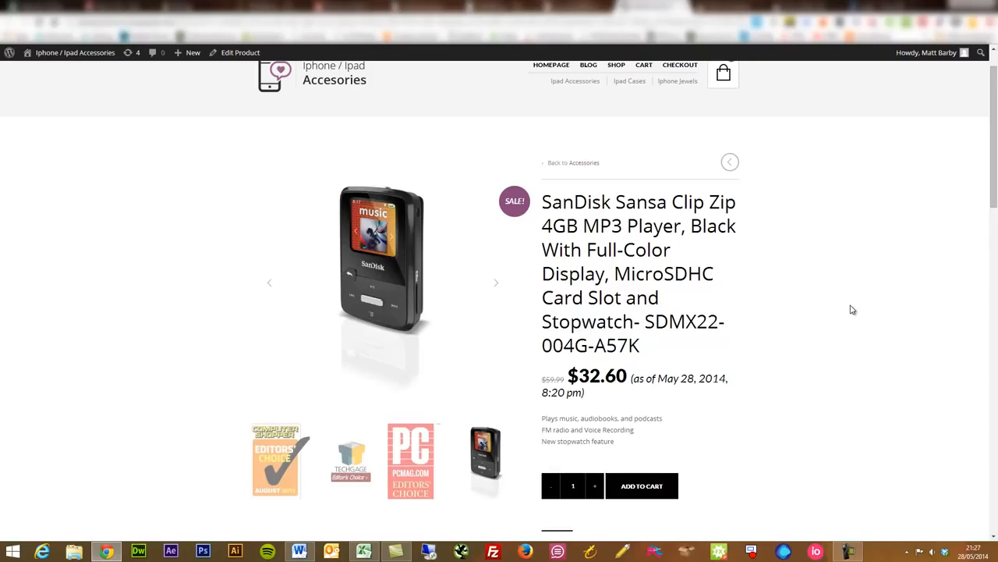
pyautogui.scroll(1, 852, 310)
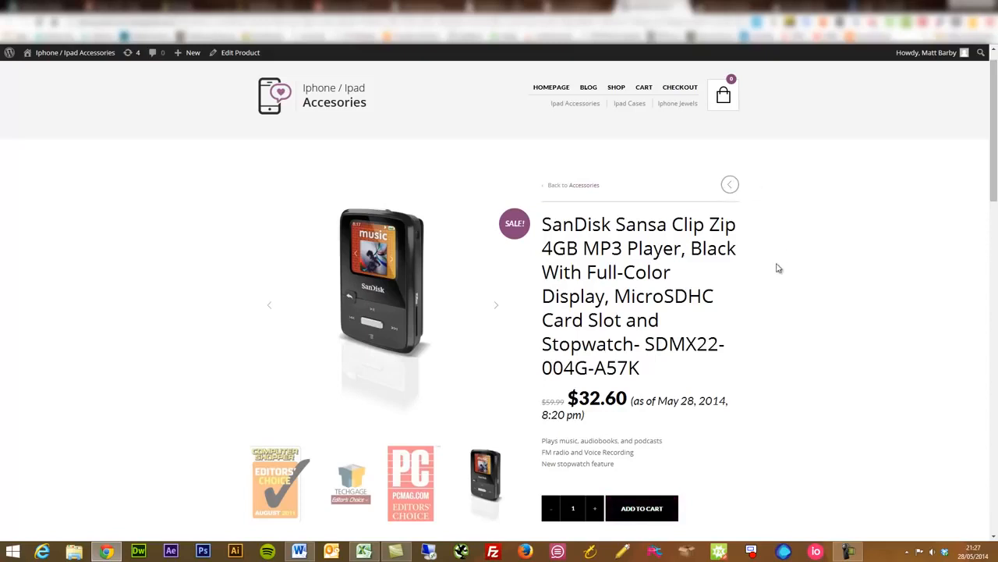
pyautogui.scroll(-1, 777, 268)
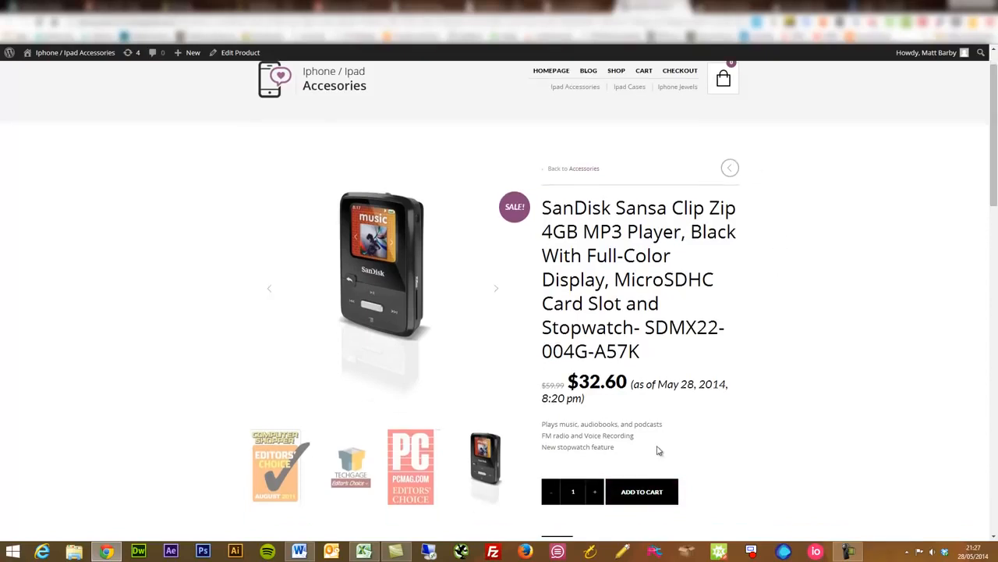
pyautogui.click(641, 495)
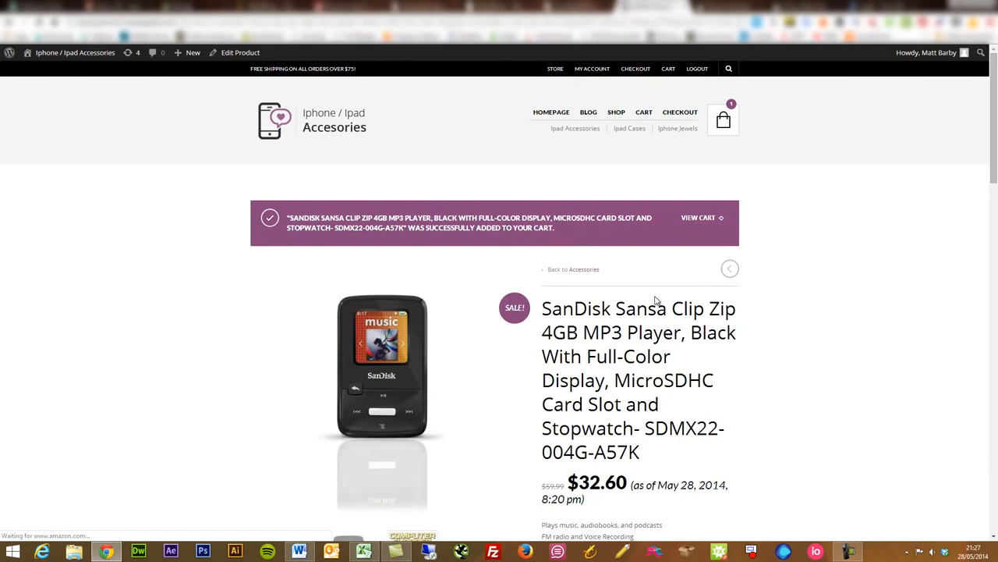
# Add the Tiana B Women's Floral Printed dress and the Calvin Klein Mini Gingham shirt to the cart from their open product pages.
pyautogui.click(718, 10)
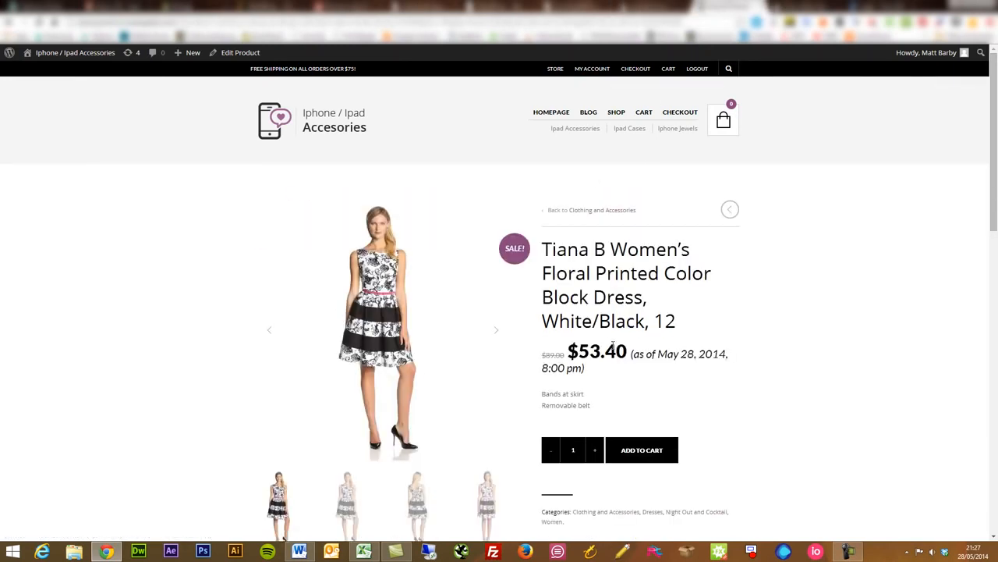
pyautogui.click(624, 451)
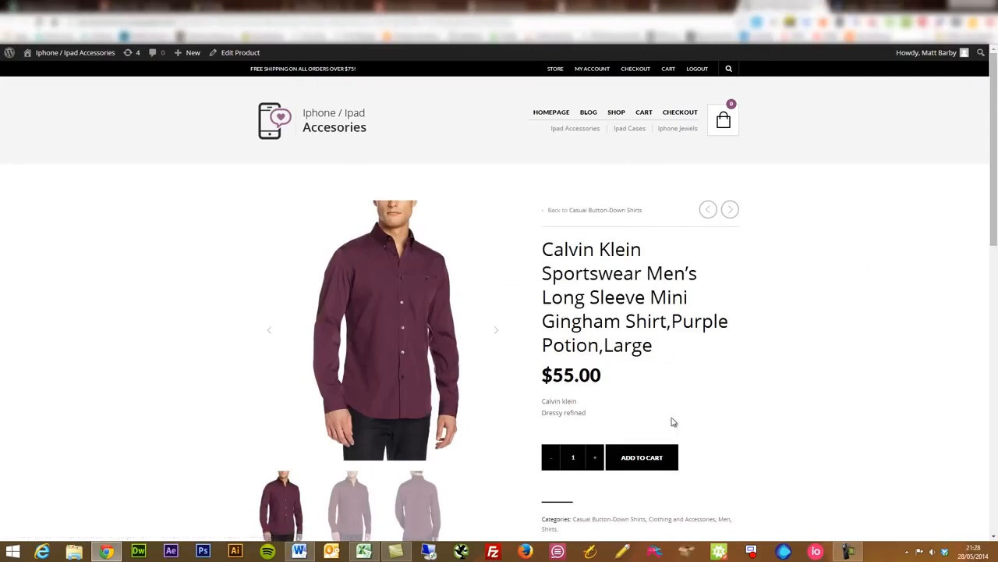
pyautogui.click(659, 453)
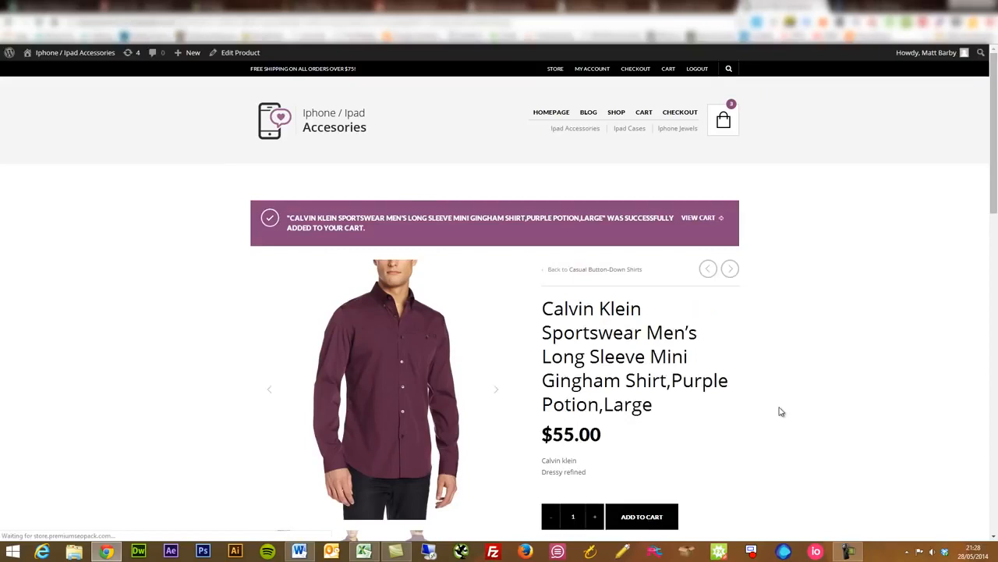
# Open the cart and update the SanDisk Sansa Clip Zip's quantity to 2.
pyautogui.click(702, 221)
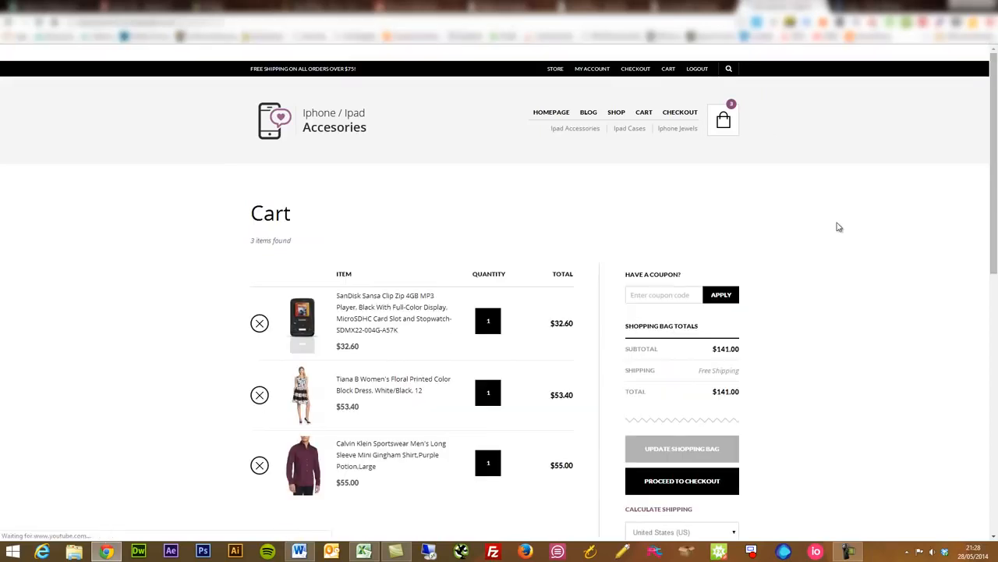
pyautogui.scroll(-2, 839, 227)
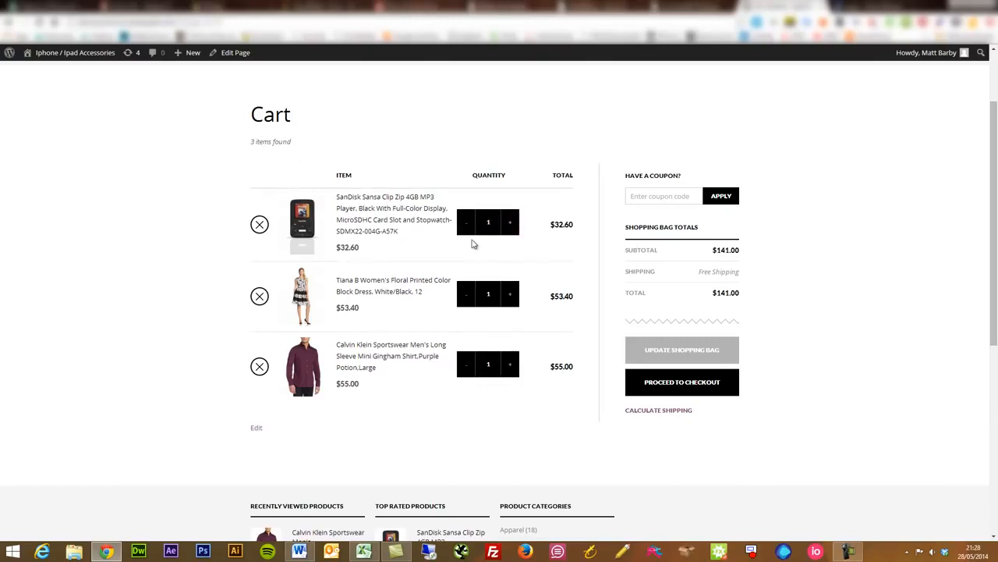
pyautogui.click(510, 225)
pyautogui.click(666, 348)
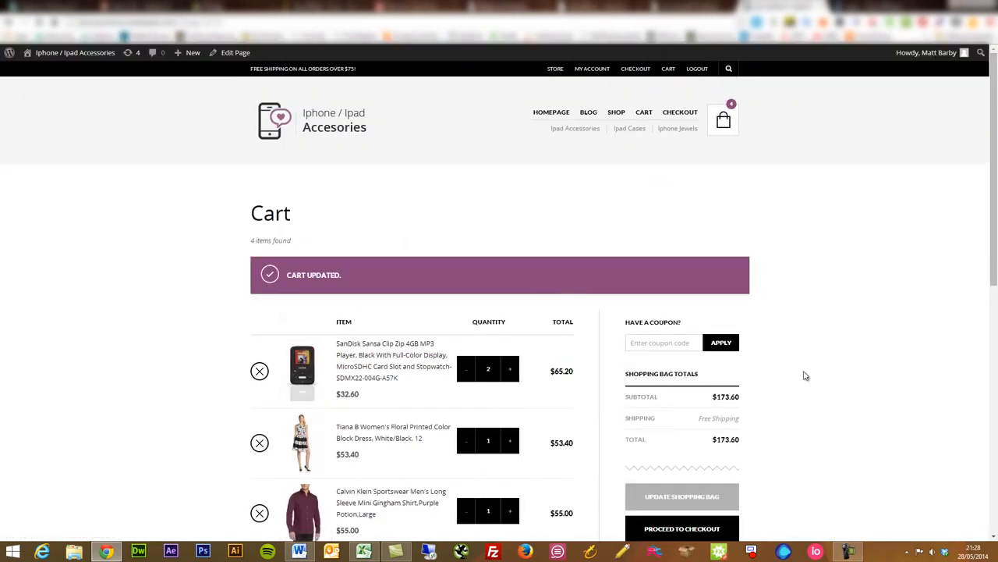
# Proceed to checkout from the cart and review the items listed on Amazon's Add to Shopping Cart confirmation page.
pyautogui.scroll(-1, 805, 376)
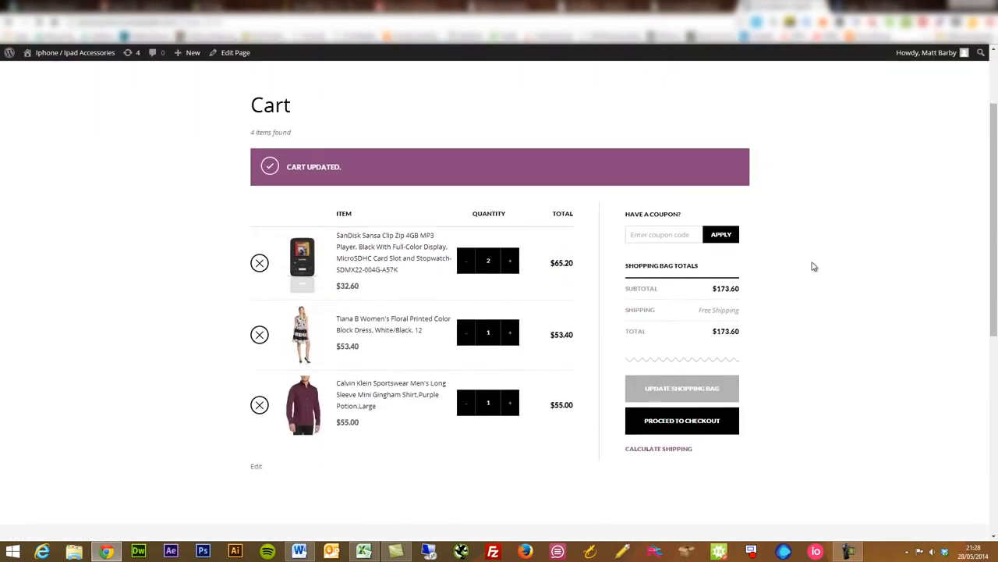
pyautogui.click(700, 422)
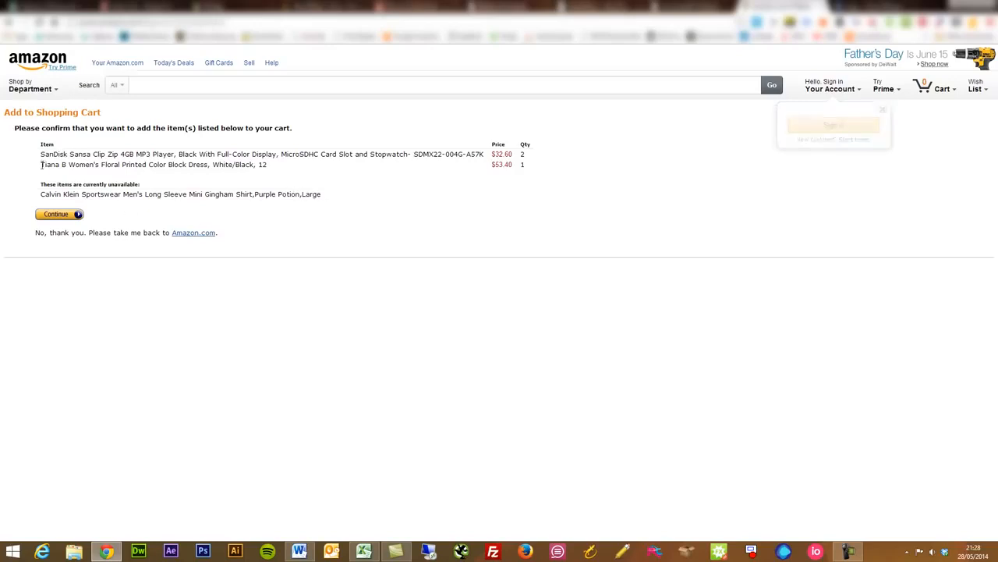
pyautogui.moveTo(41, 165); pyautogui.dragTo(39, 145)
pyautogui.click(393, 200)
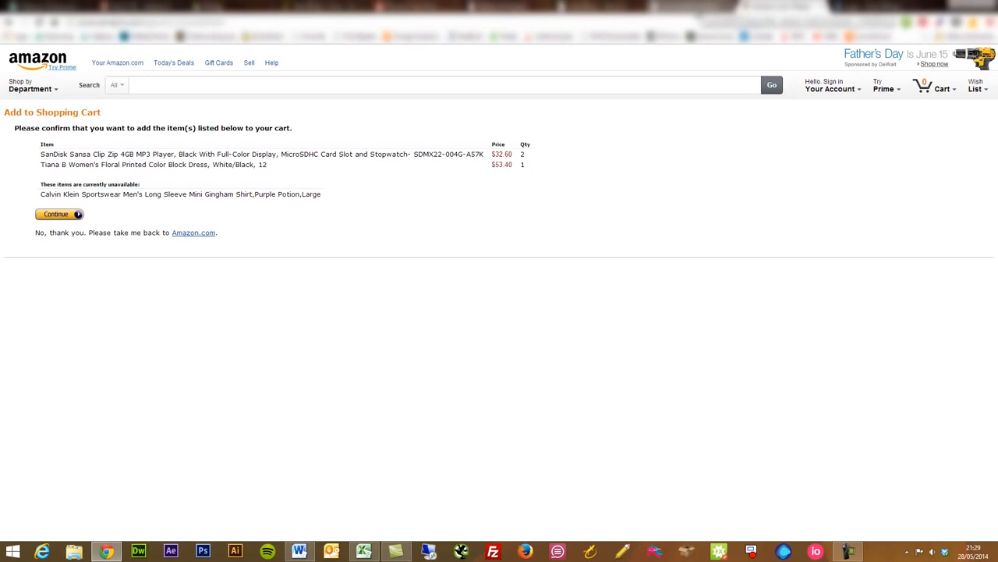
# Return to the plugin's admin page and open the Prices Update Fix module under Import Products.
pyautogui.click(698, 12)
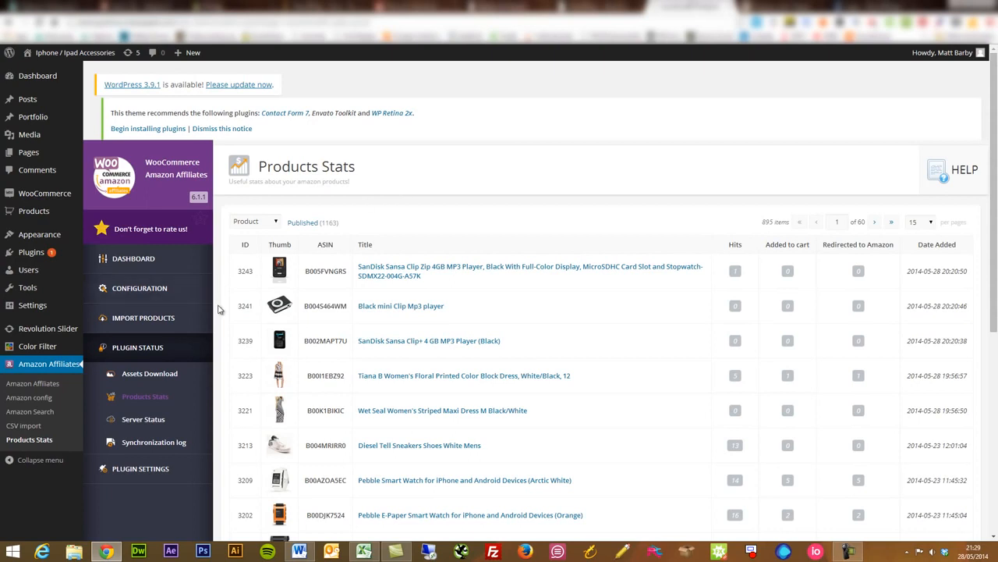
pyautogui.scroll(-1, 220, 309)
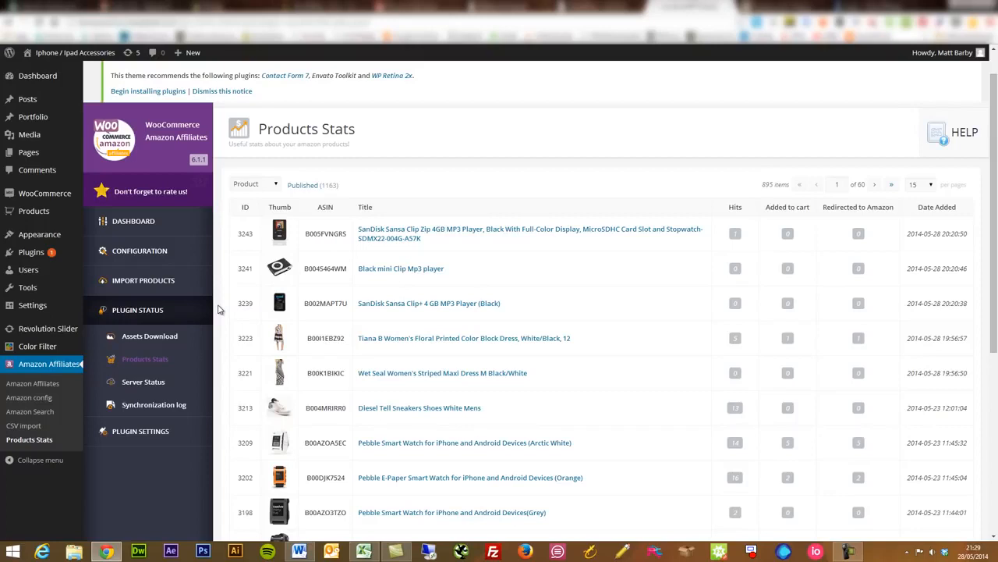
pyautogui.click(143, 252)
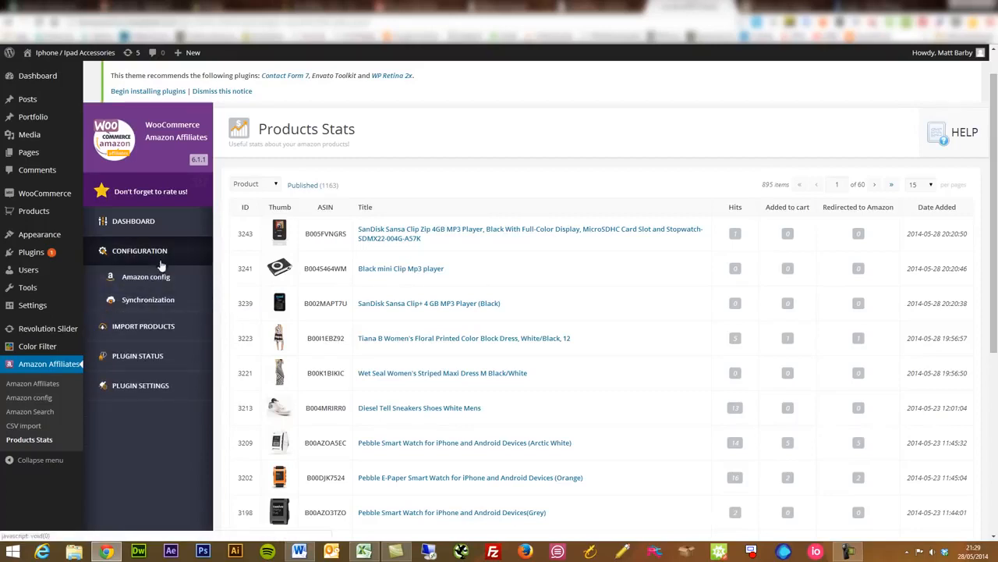
pyautogui.click(161, 324)
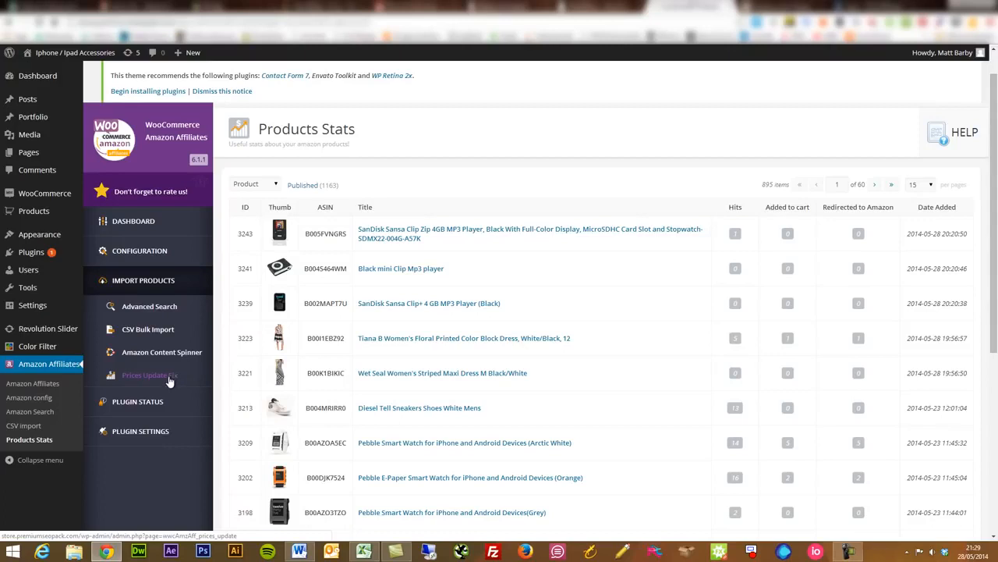
pyautogui.click(168, 377)
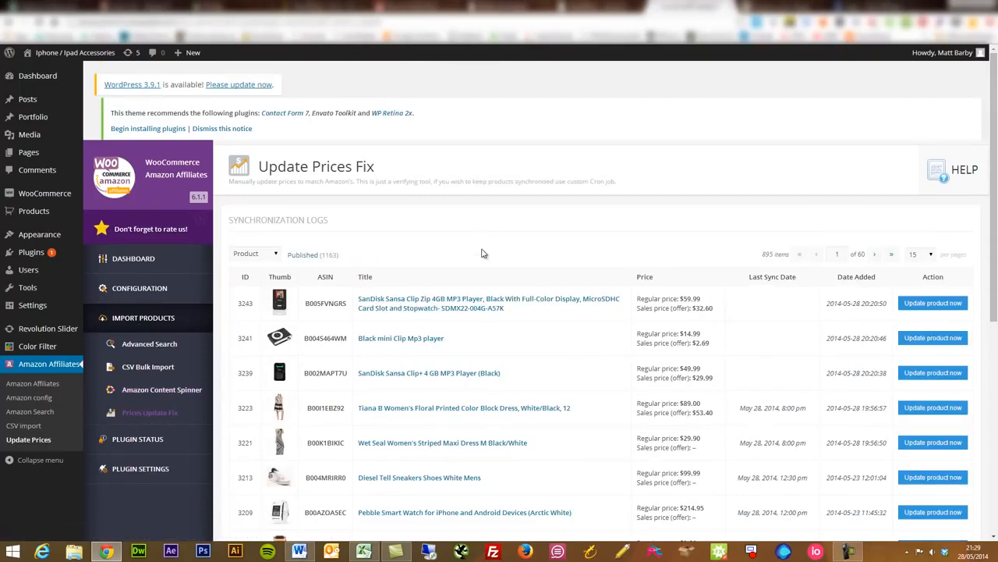
# Look over the products' prices and last sync dates, and request a manual update of the Juicy Couture Silver Crown charm.
pyautogui.scroll(-2, 482, 254)
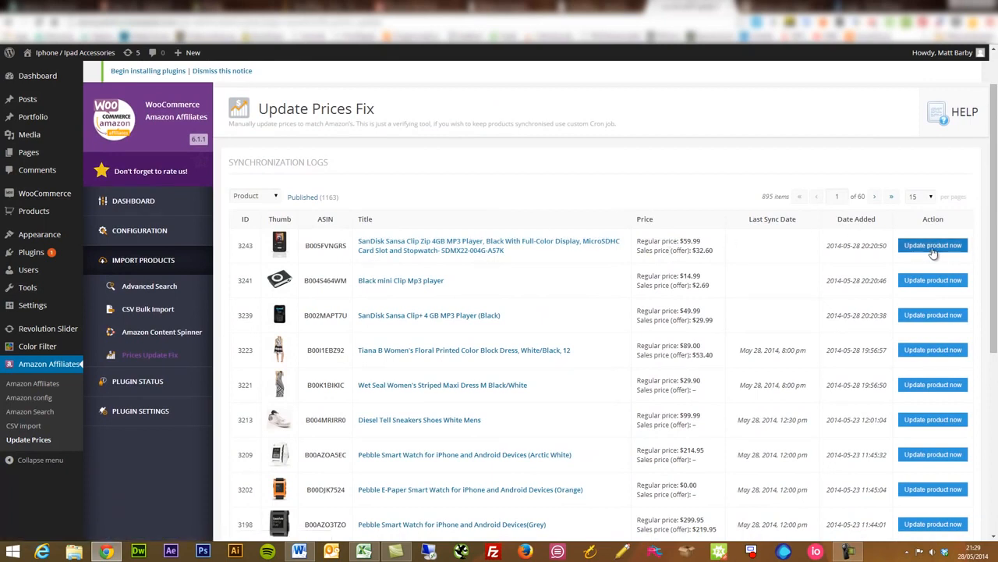
pyautogui.scroll(-4, 725, 377)
pyautogui.scroll(2, 725, 377)
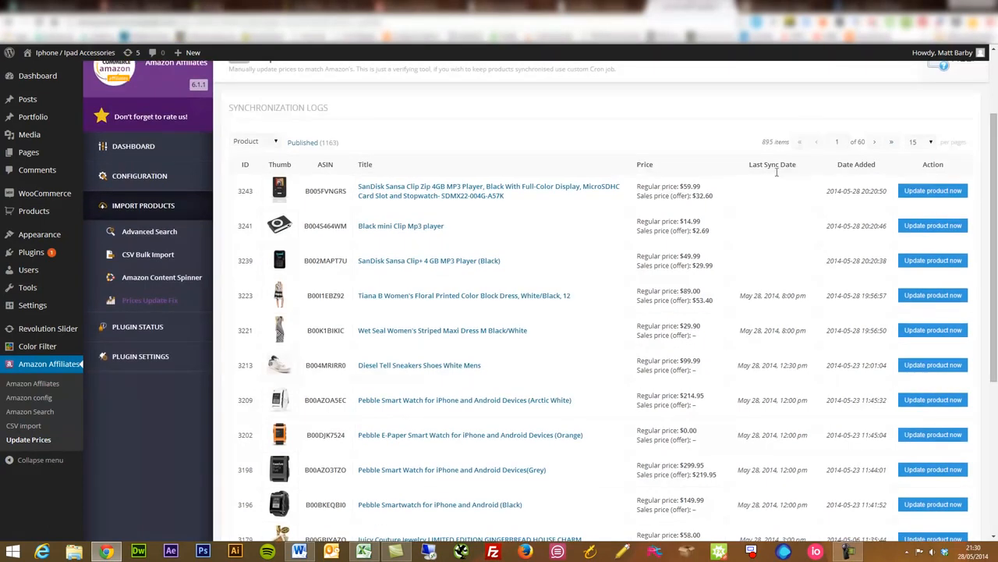
pyautogui.scroll(-3, 763, 367)
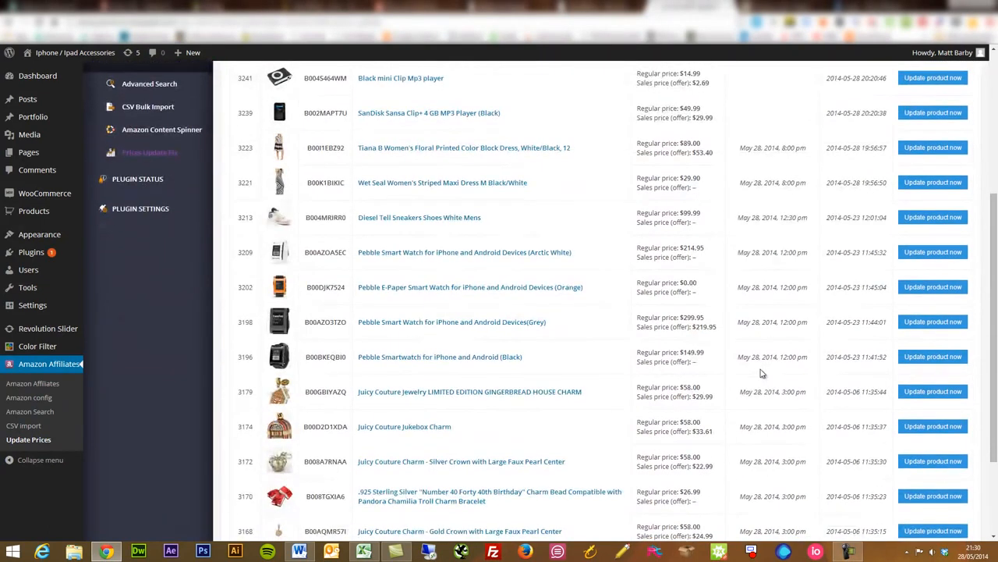
pyautogui.click(925, 463)
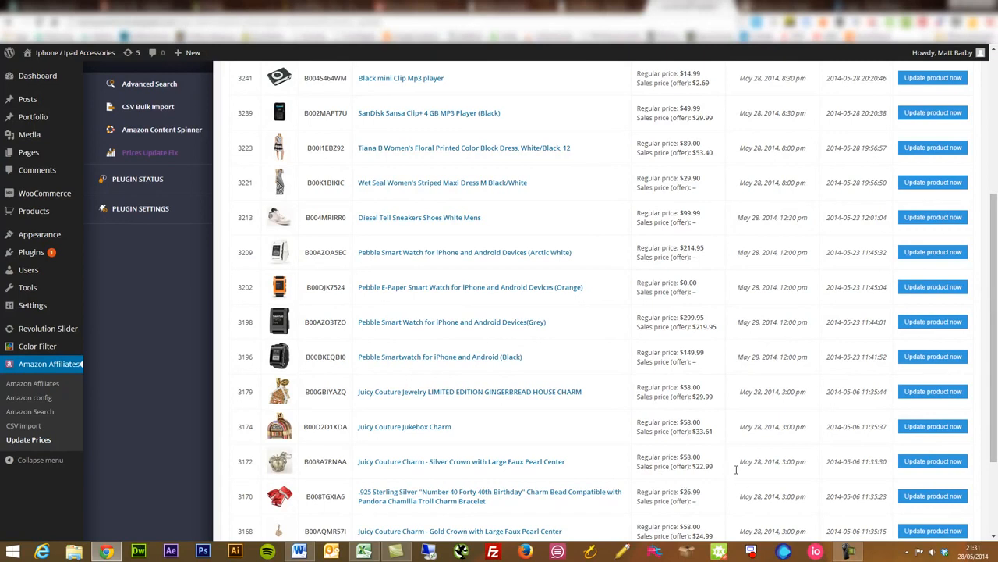
# Read the Update Prices Fix module's description of manual price updates and Cron synchronisation.
pyautogui.scroll(3, 645, 435)
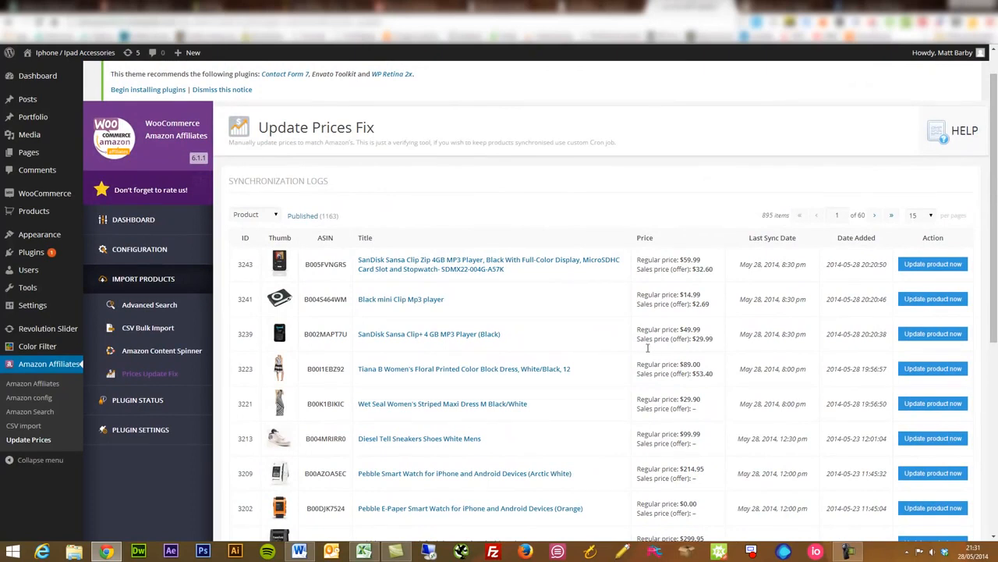
pyautogui.moveTo(618, 143); pyautogui.dragTo(558, 144)
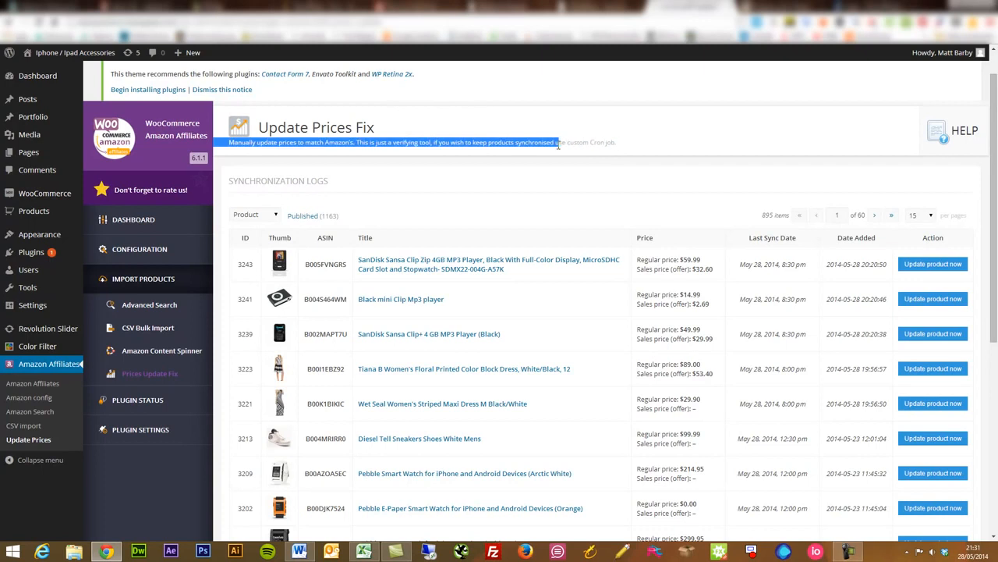
pyautogui.click(484, 147)
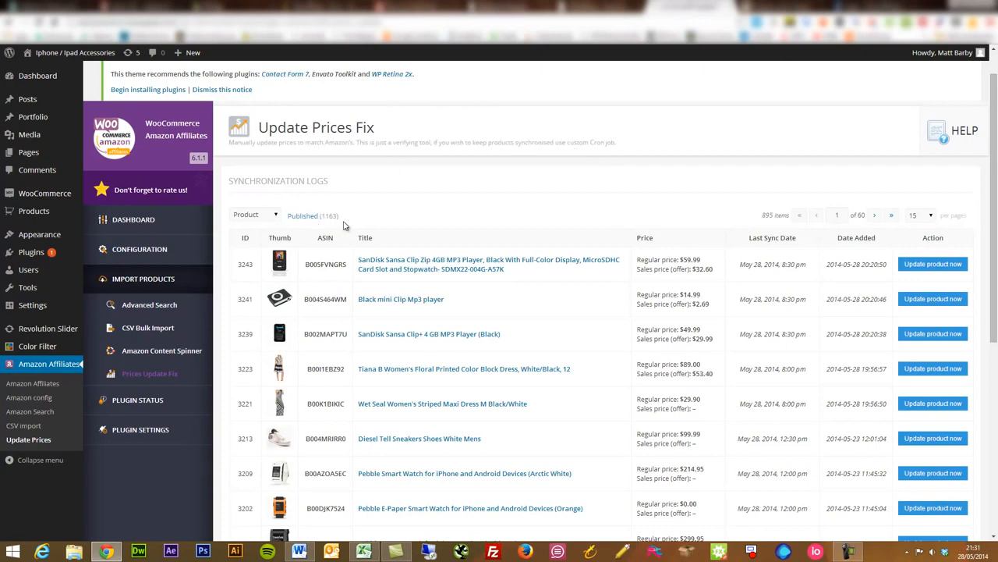
# Open the Assets Download module under Plugin Status and read its instructions for creating a cron job for asset downloads.
pyautogui.click(161, 399)
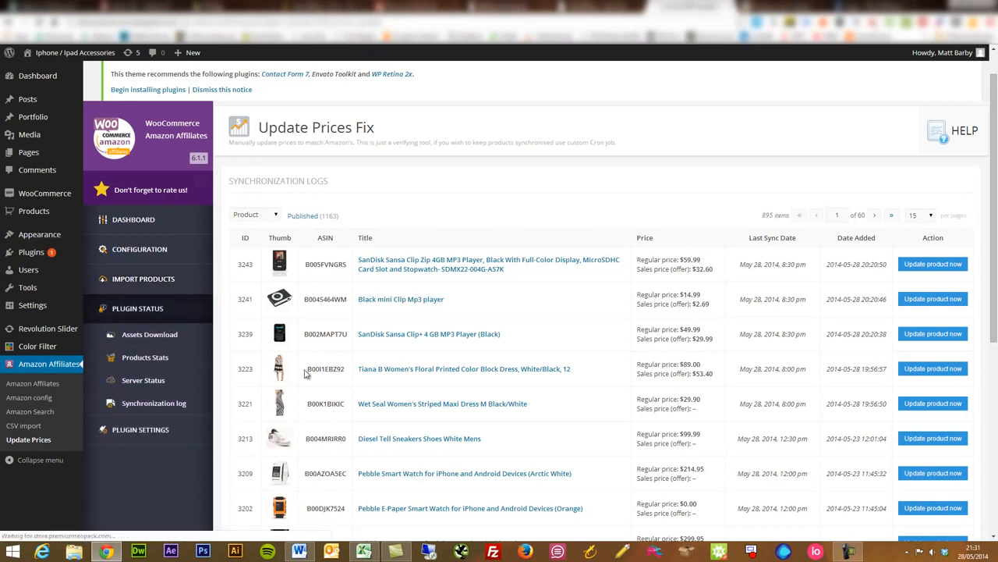
pyautogui.scroll(-4, 486, 384)
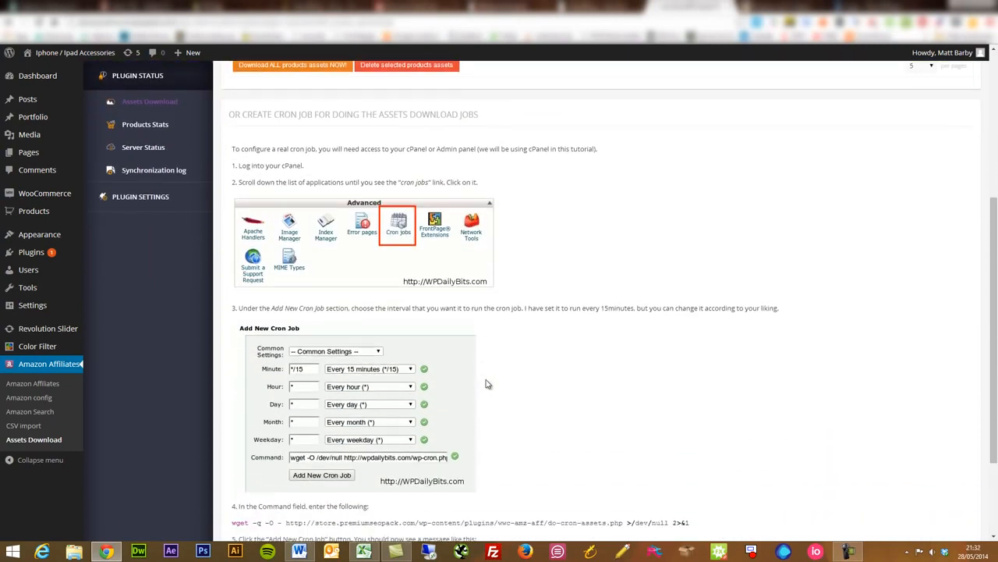
pyautogui.scroll(-1, 486, 384)
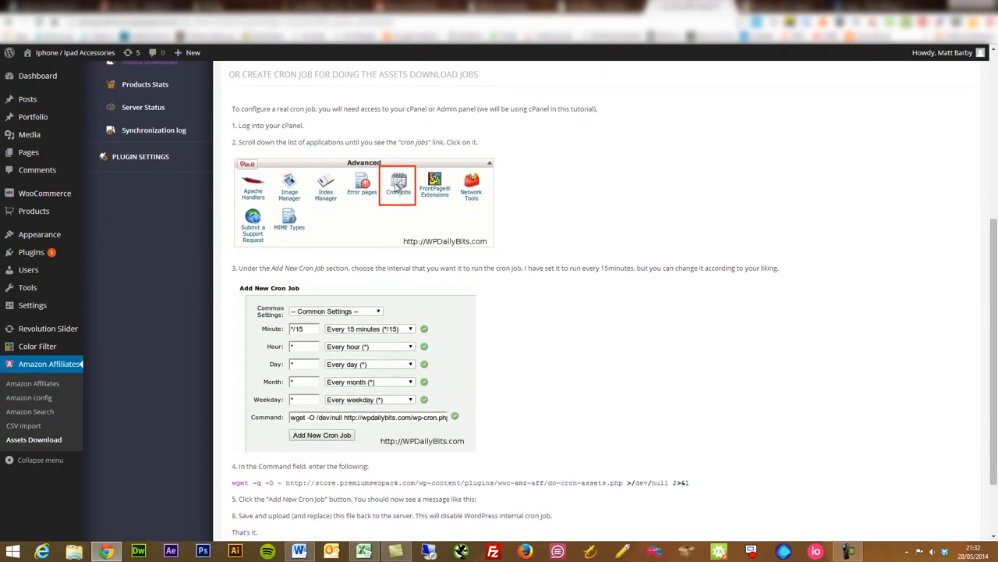
pyautogui.scroll(-2, 355, 351)
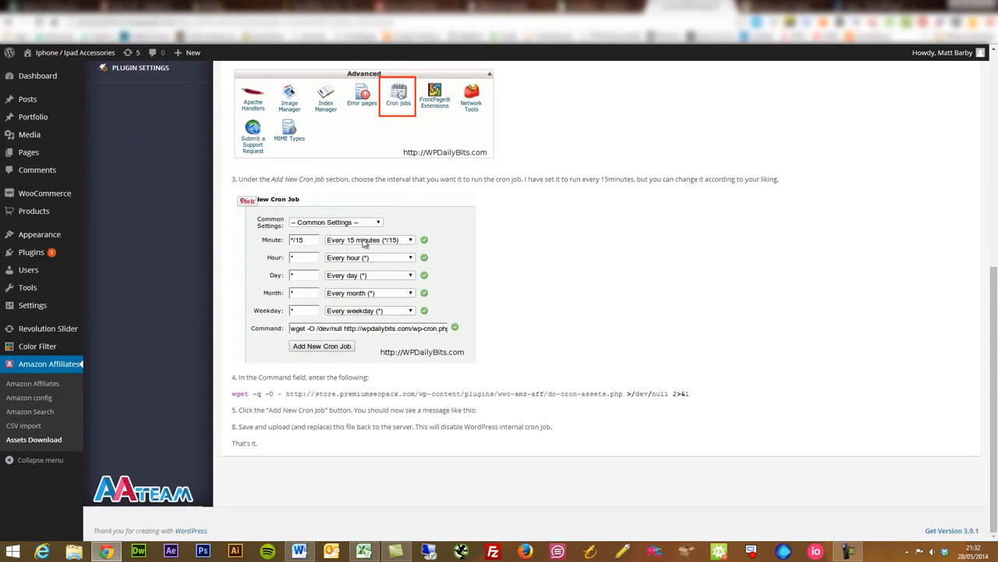
pyautogui.scroll(4, 576, 272)
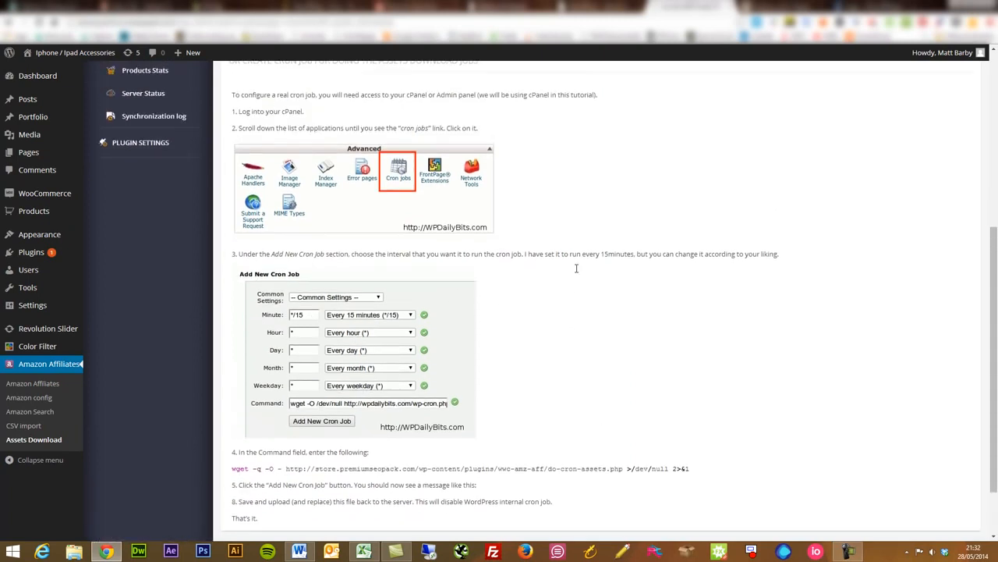
pyautogui.scroll(2, 576, 272)
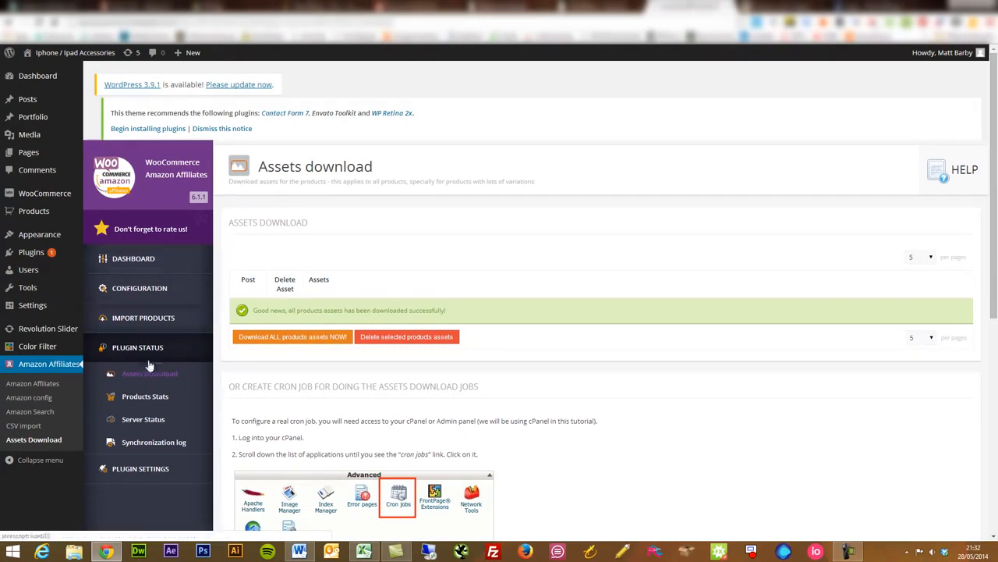
# View the modules listed under Plugin Settings and open the plugin's Dashboard.
pyautogui.rightClick(148, 379)
pyautogui.click(132, 464)
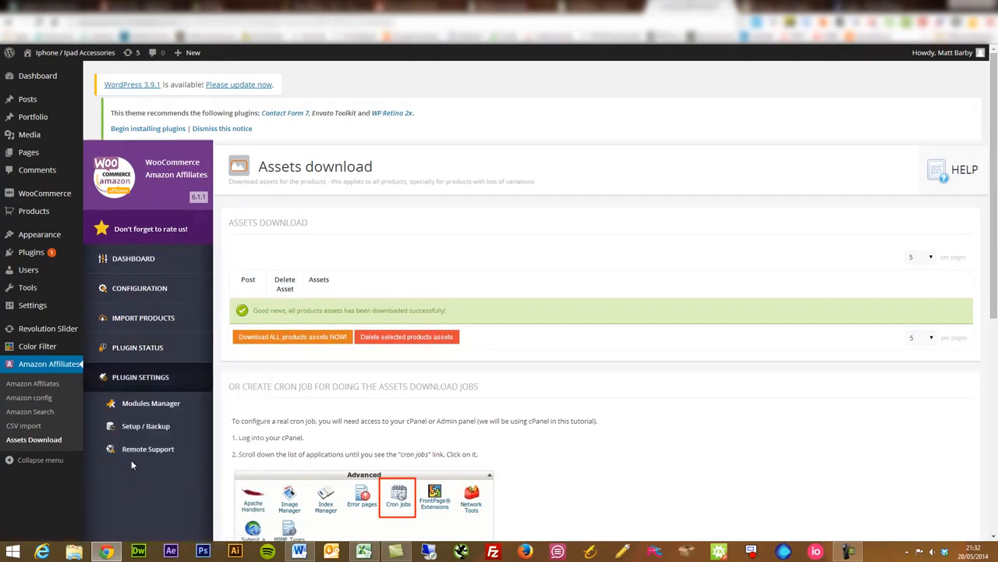
pyautogui.click(139, 287)
pyautogui.click(151, 259)
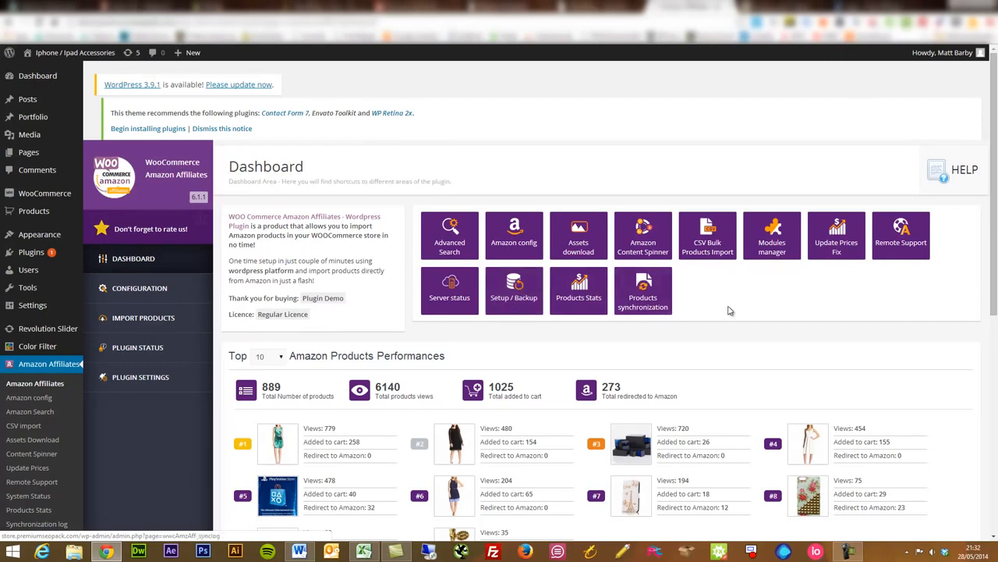
# Review the Dashboard's module shortcuts and the views, cart additions and Amazon redirects of the top 10 products.
pyautogui.scroll(-2, 992, 269)
pyautogui.scroll(-1, 992, 269)
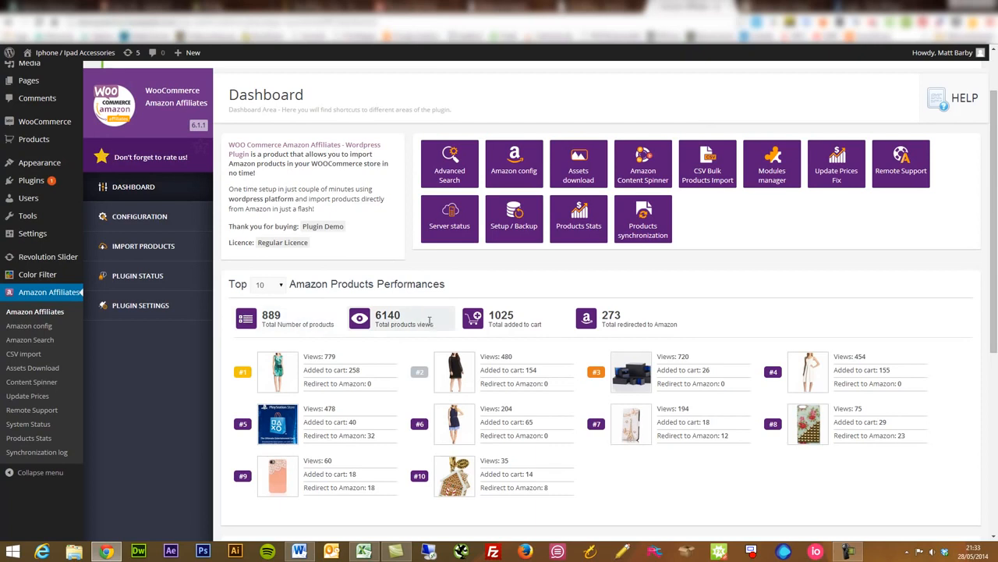
pyautogui.scroll(-3, 404, 409)
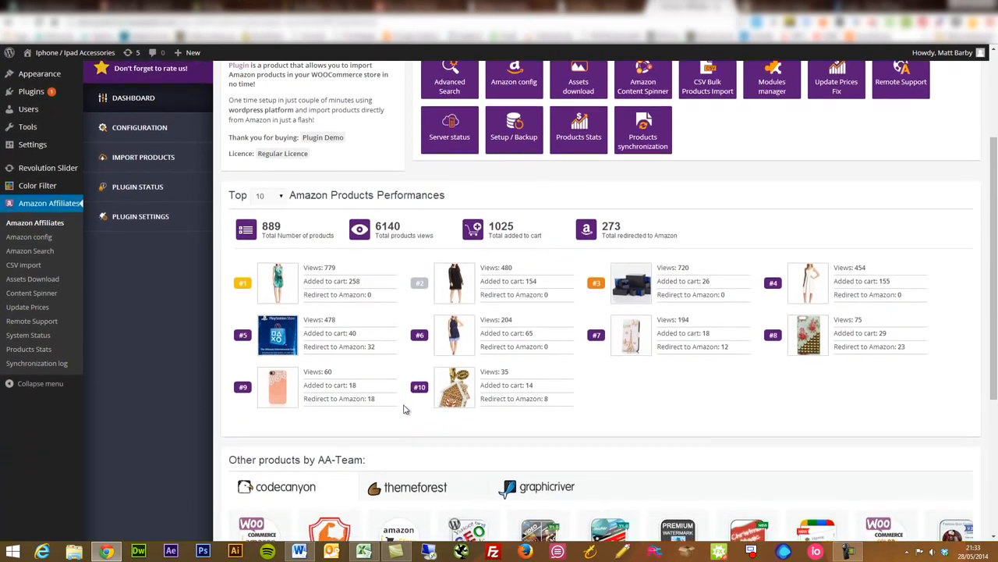
pyautogui.scroll(2, 404, 410)
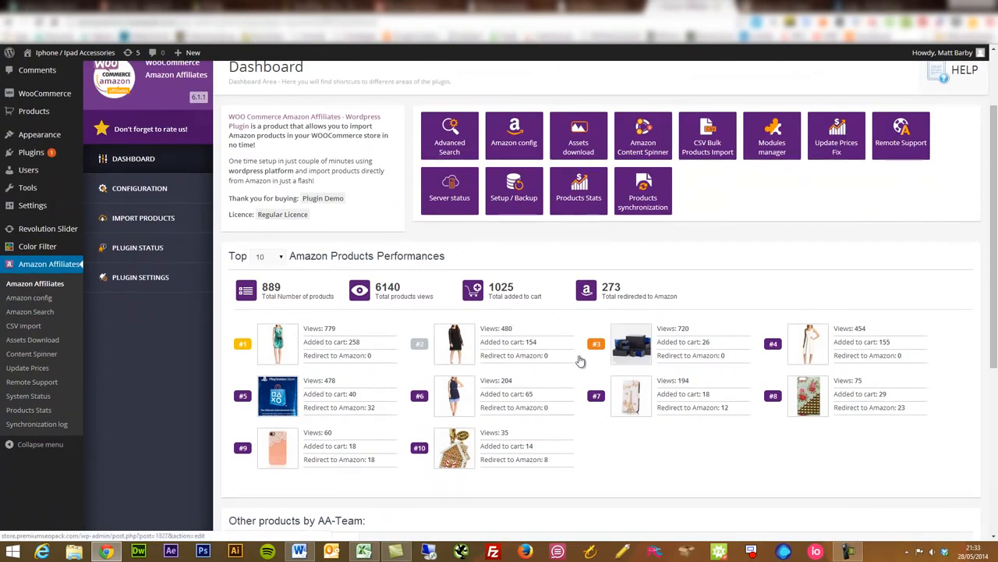
pyautogui.rightClick(457, 406)
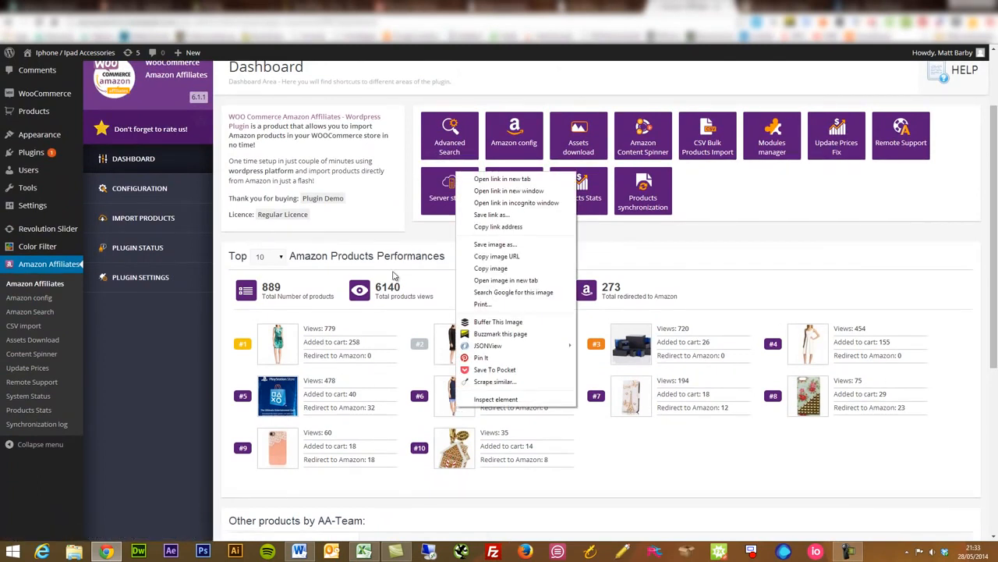
pyautogui.click(418, 238)
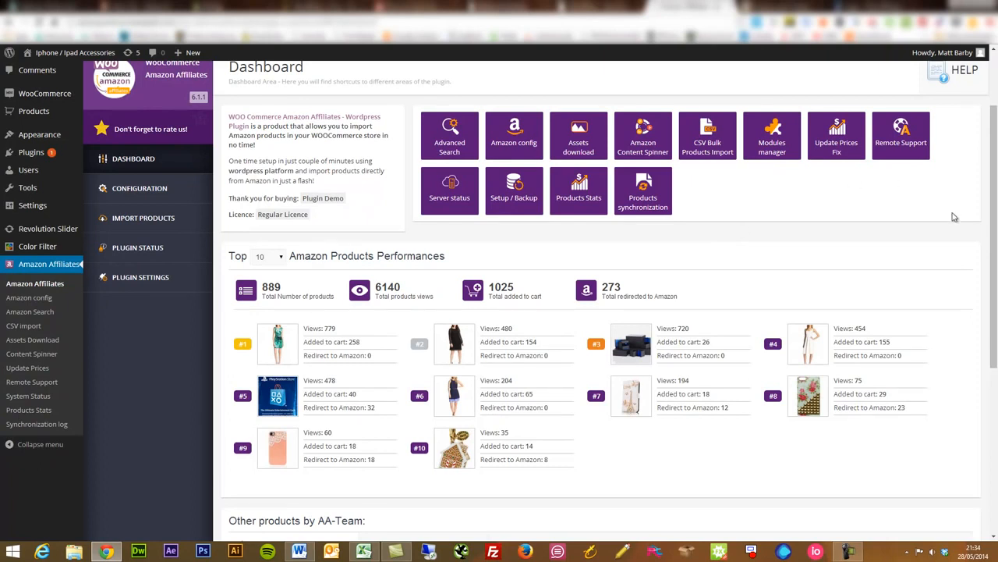
pyautogui.moveTo(995, 226); pyautogui.dragTo(995, 218)
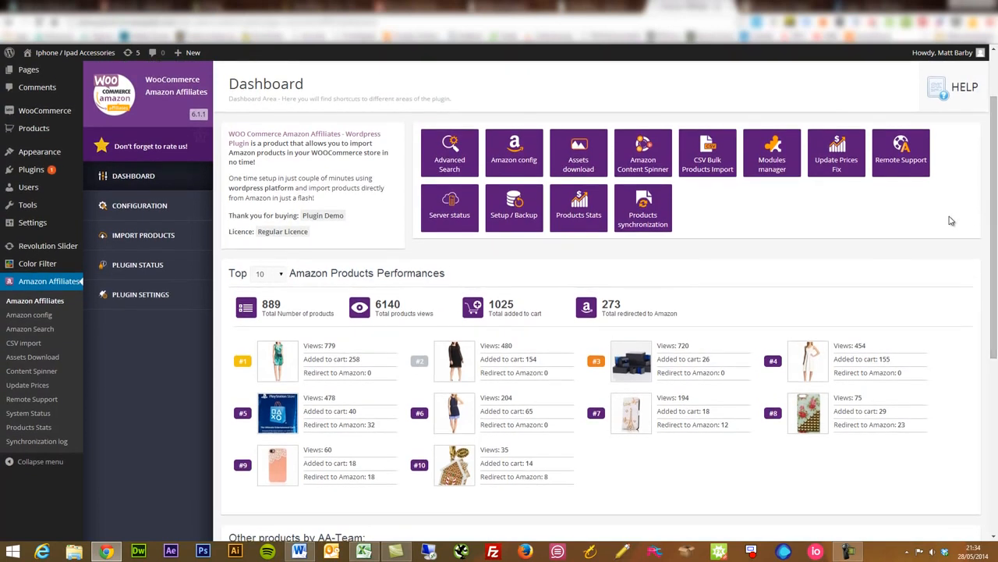